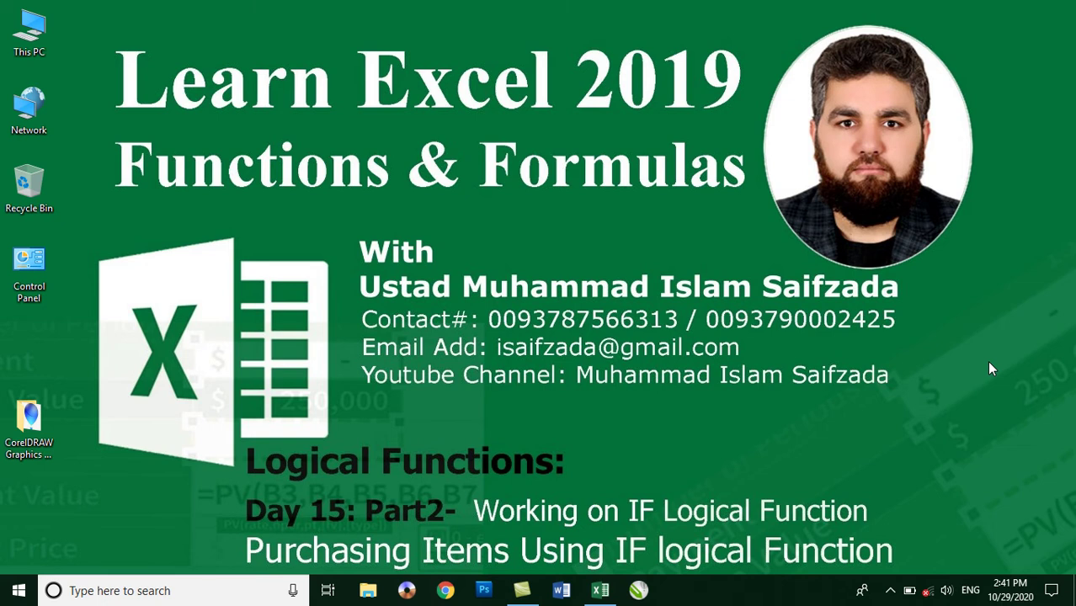
# Bring the workbook back into view and select cells around the table headers.
pyautogui.click(601, 591)
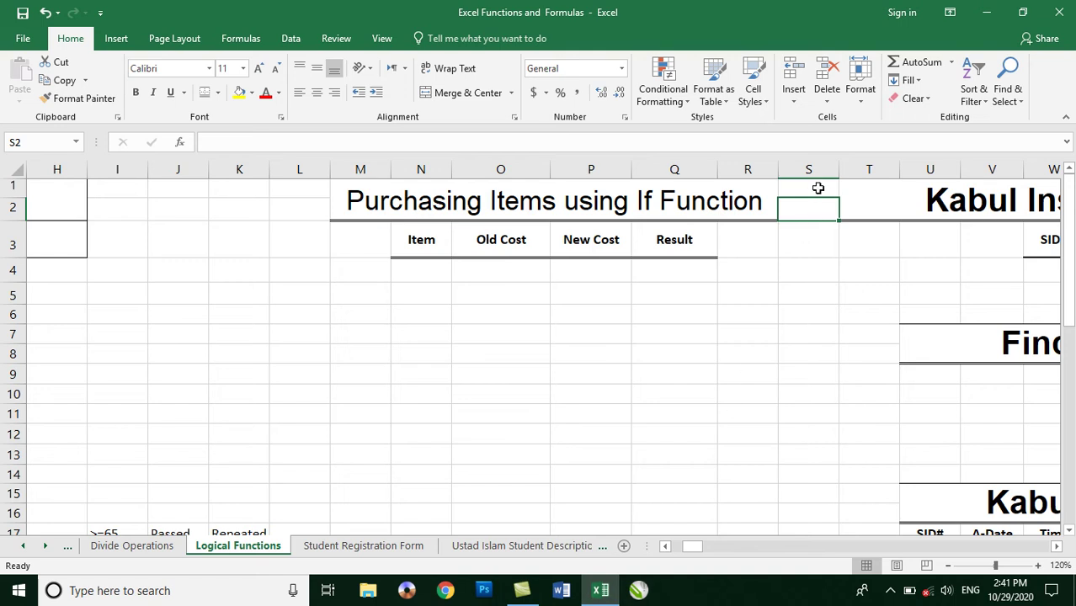
pyautogui.click(817, 188)
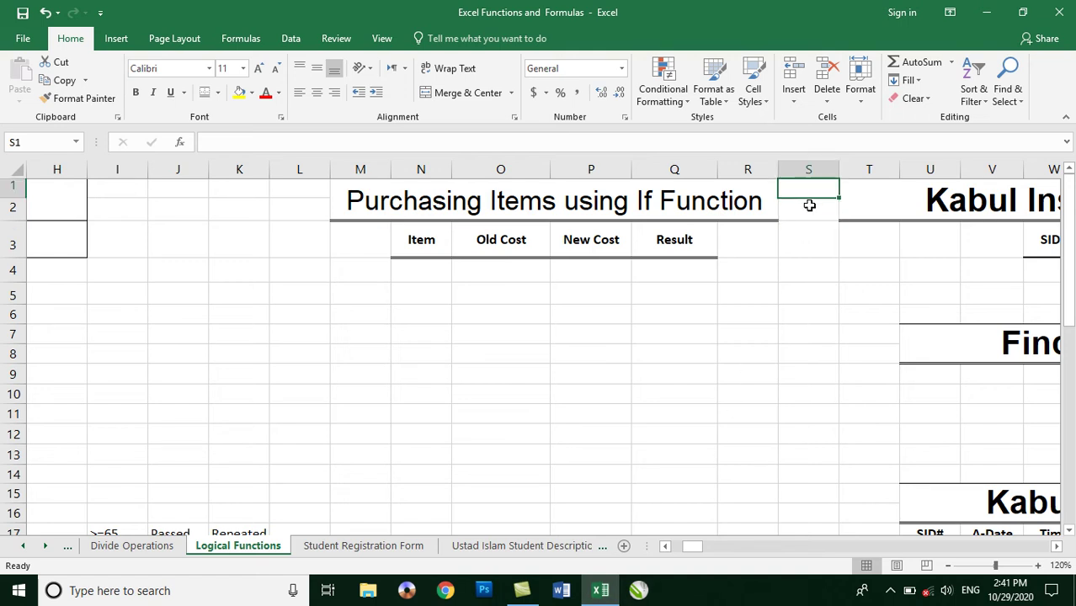
pyautogui.click(809, 203)
pyautogui.click(808, 190)
pyautogui.click(439, 274)
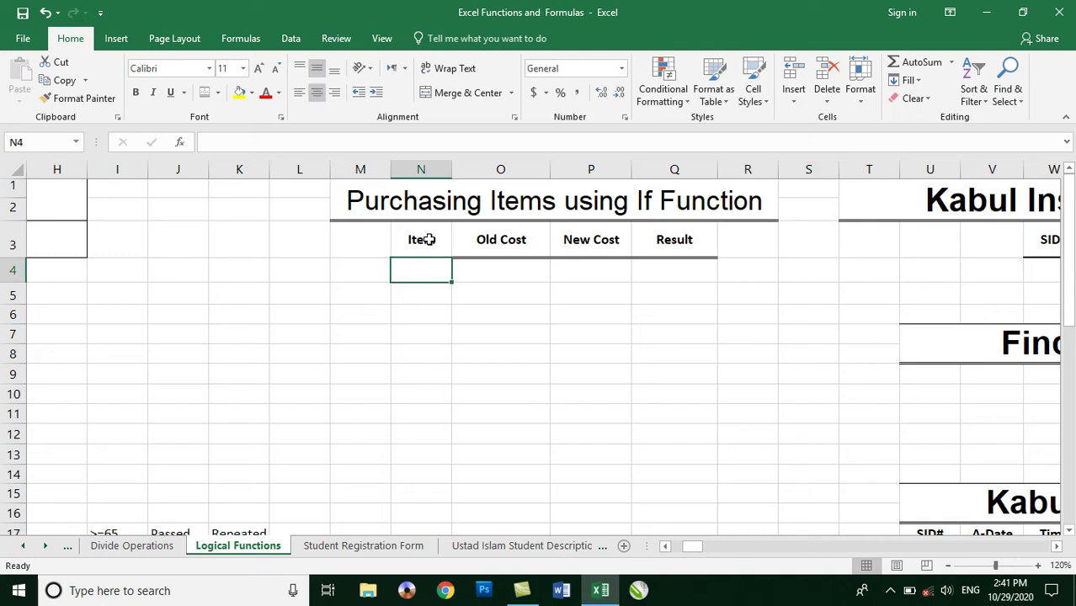
pyautogui.click(424, 240)
pyautogui.click(507, 241)
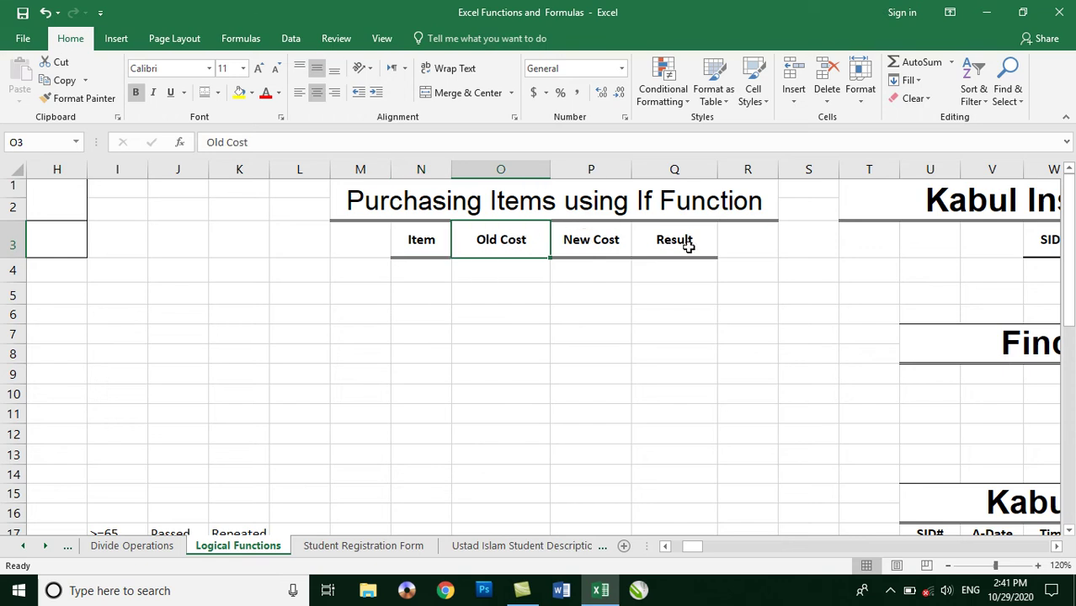
# Rename the Old Cost header to Old Price.
pyautogui.doubleClick(519, 243)
pyautogui.doubleClick(519, 243)
pyautogui.write('Price')
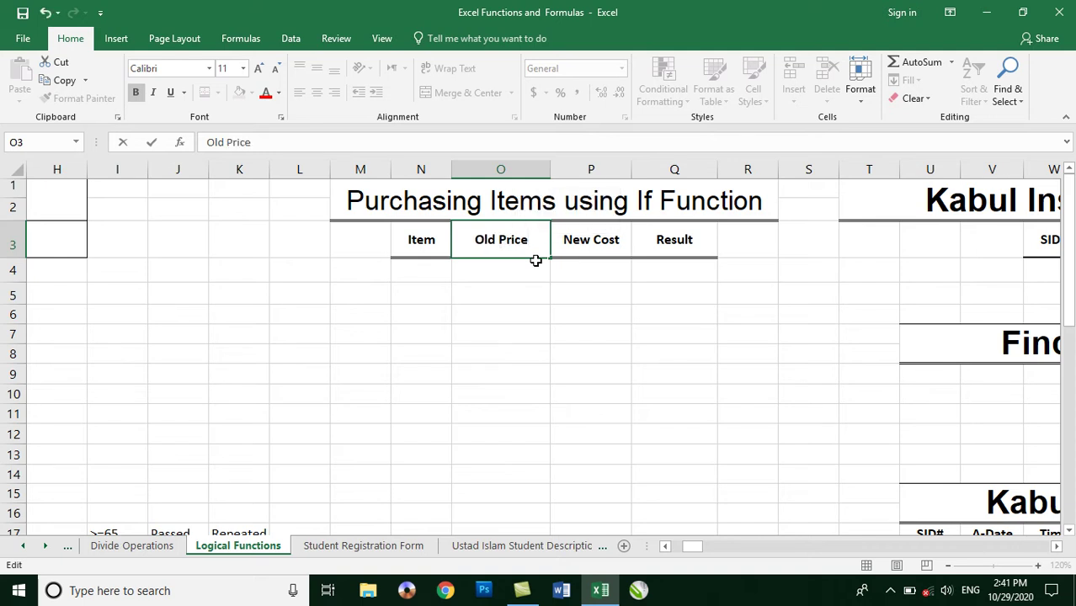
pyautogui.press('Return')
# Rename the New Cost header to New Price.
pyautogui.press('Right')
pyautogui.press('Up')
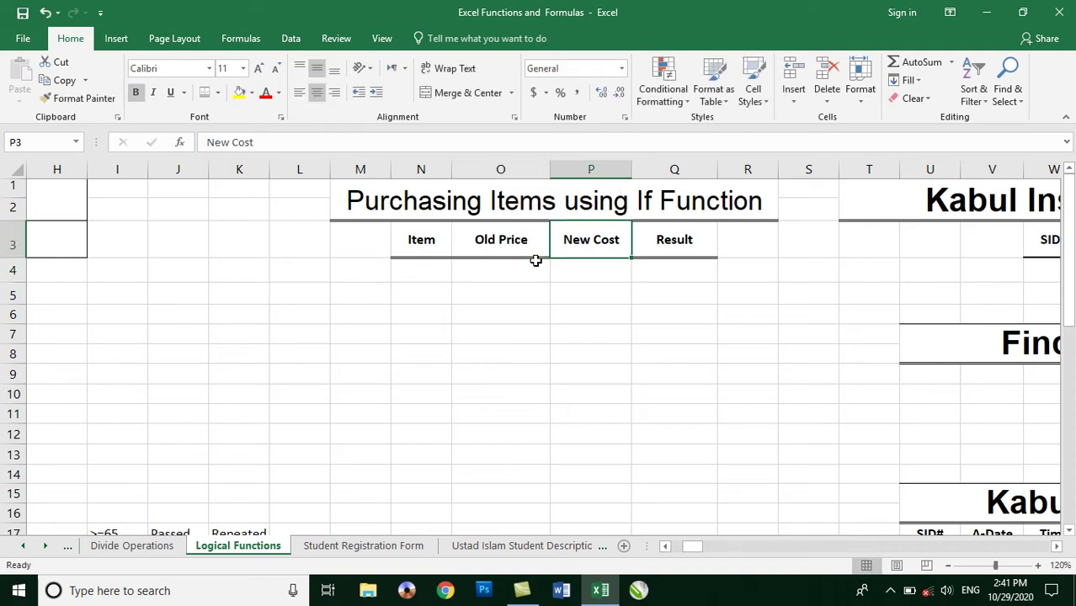
pyautogui.press('F2')
pyautogui.press('BackSpace')
pyautogui.press('BackSpace')
pyautogui.press('BackSpace')
pyautogui.press('BackSpace')
pyautogui.write('Price')
pyautogui.press('Return')
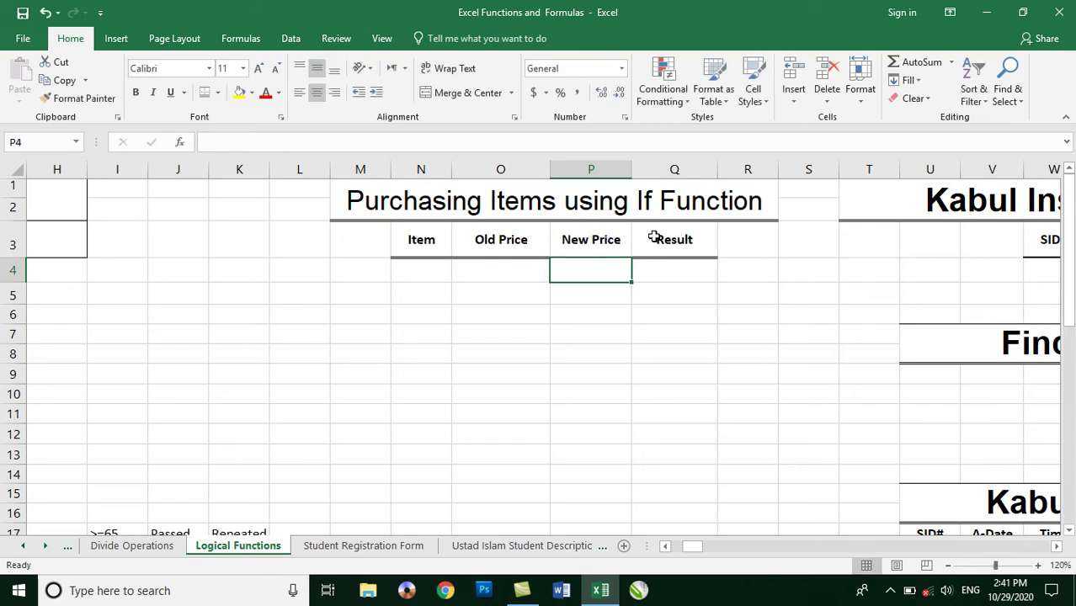
pyautogui.click(655, 239)
pyautogui.click(429, 280)
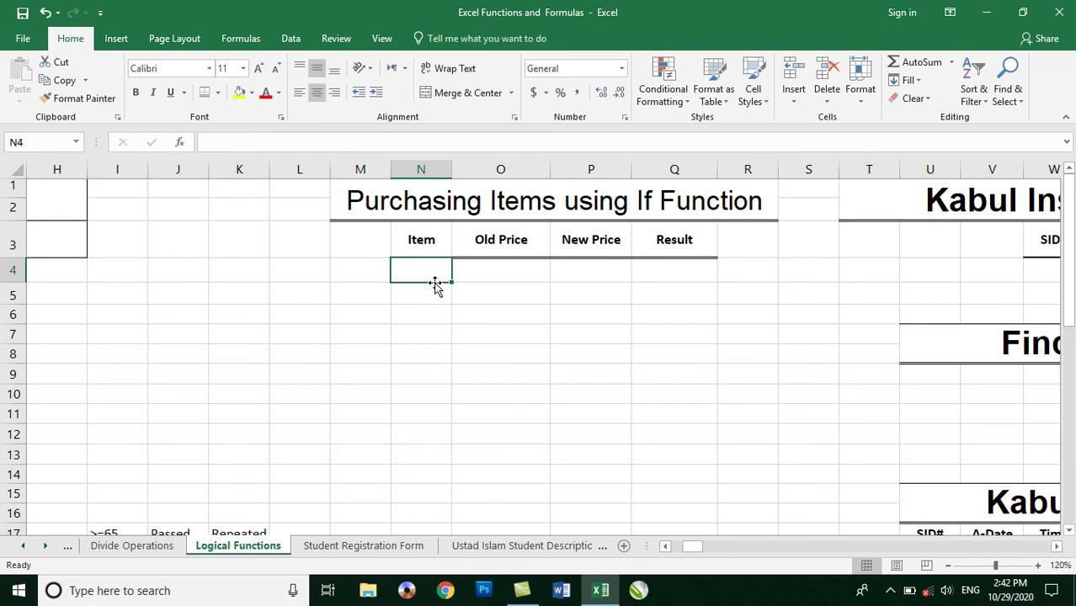
# Enter CPU, Monitor, 1TB HDD and 32 GB USB Disk in N4:N7 and autofit column N.
pyautogui.write('CPU')
pyautogui.press('Return')
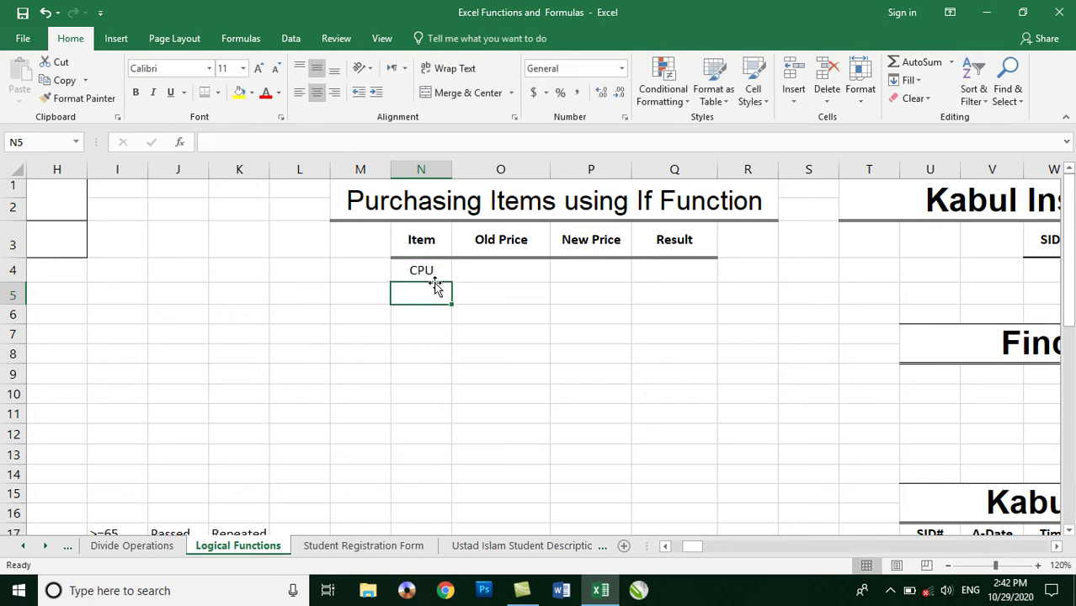
pyautogui.write('Monit')
pyautogui.press('BackSpace')
pyautogui.press('BackSpace')
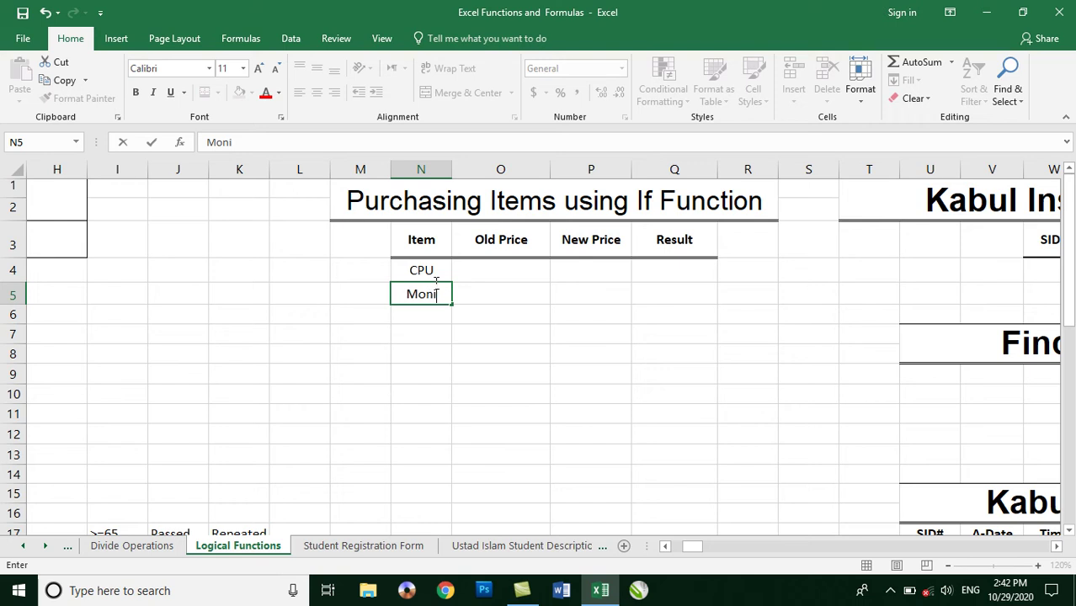
pyautogui.write('itor')
pyautogui.press('Return')
pyautogui.write('H')
pyautogui.press('BackSpace')
pyautogui.write('1TB HDD')
pyautogui.press('Return')
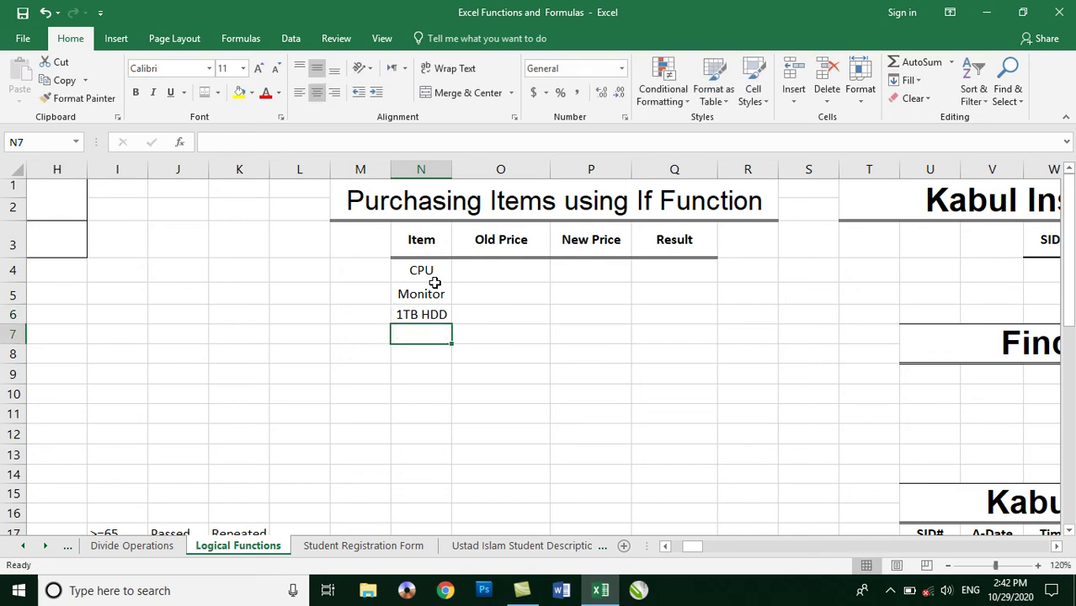
pyautogui.write('32 GB USB Disk')
pyautogui.press('Return')
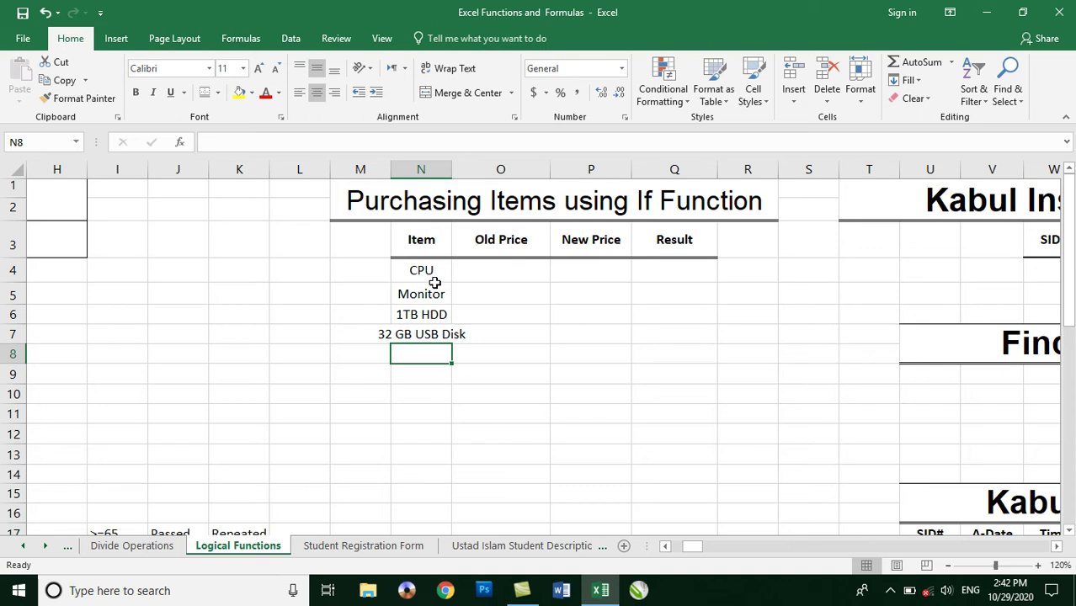
pyautogui.doubleClick(451, 169)
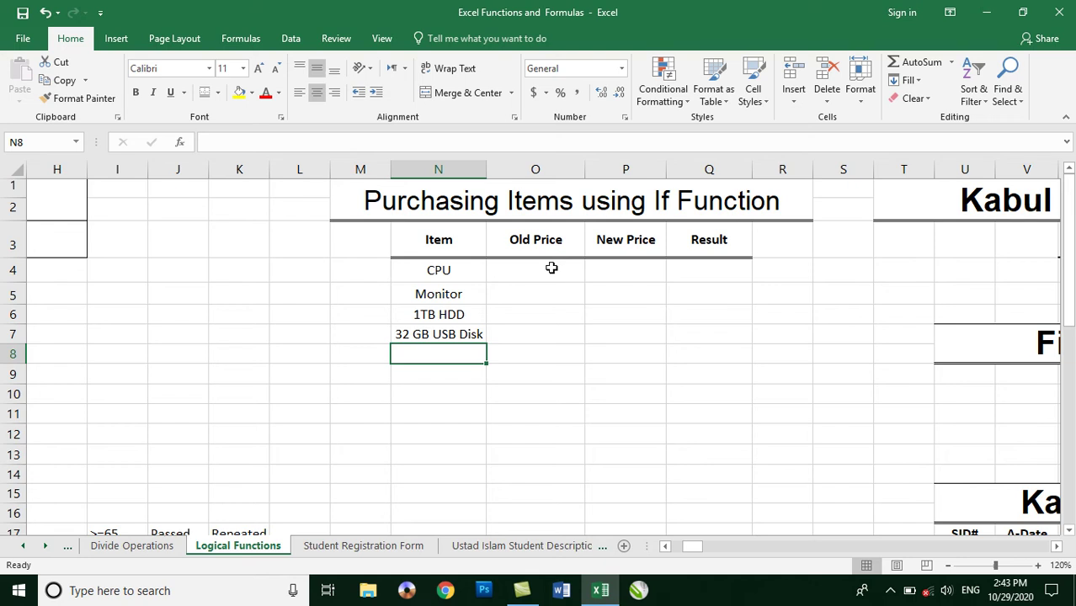
# Enter old prices 3000, 2500, 2500 and 500 in O4:O7.
pyautogui.click(514, 274)
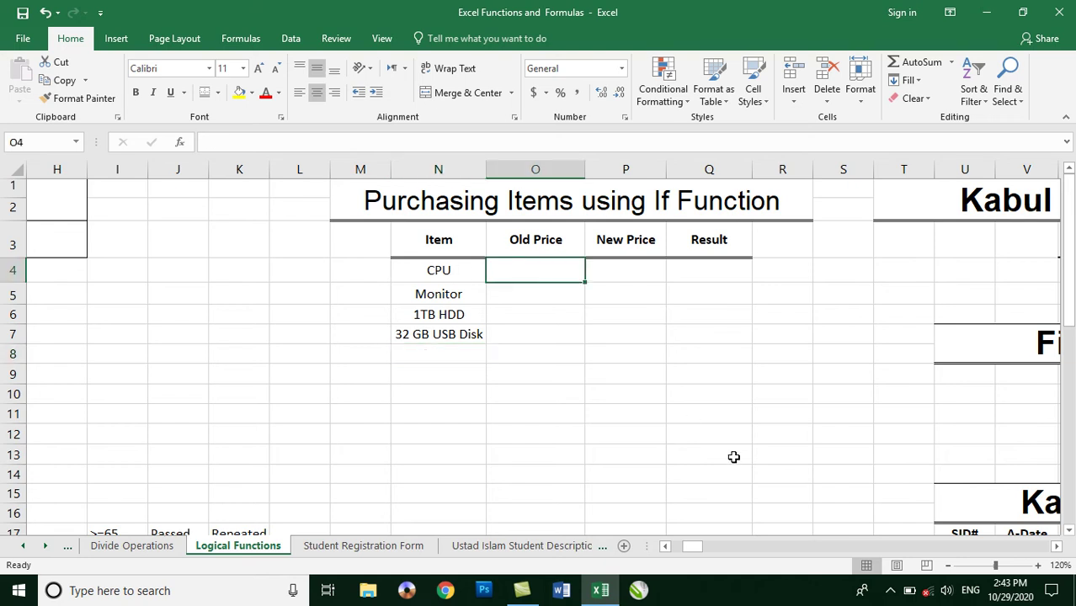
pyautogui.write('3000')
pyautogui.press('Return')
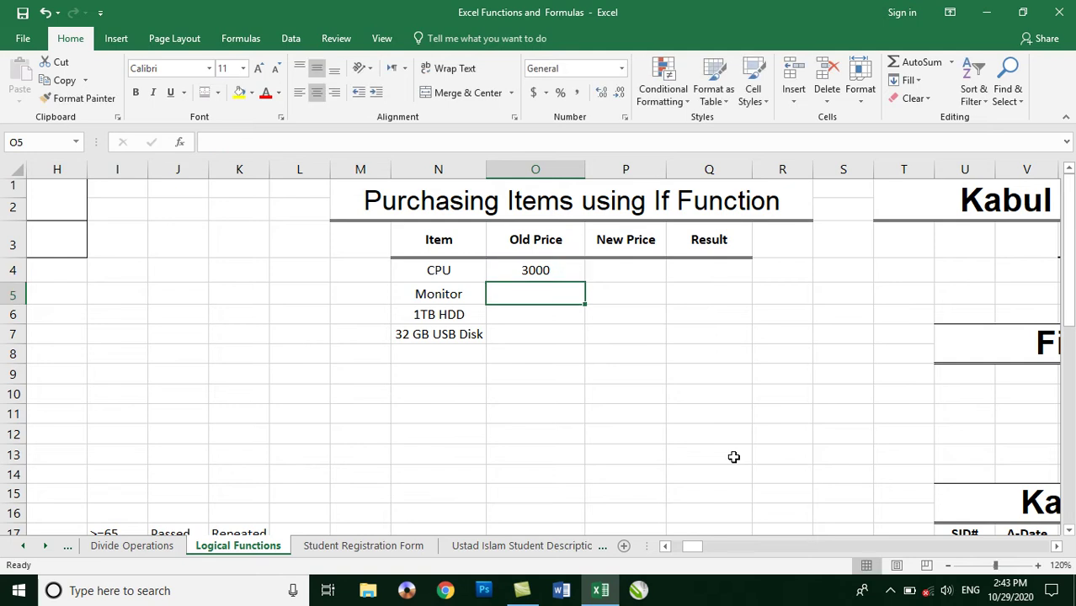
pyautogui.write('2500')
pyautogui.press('Return')
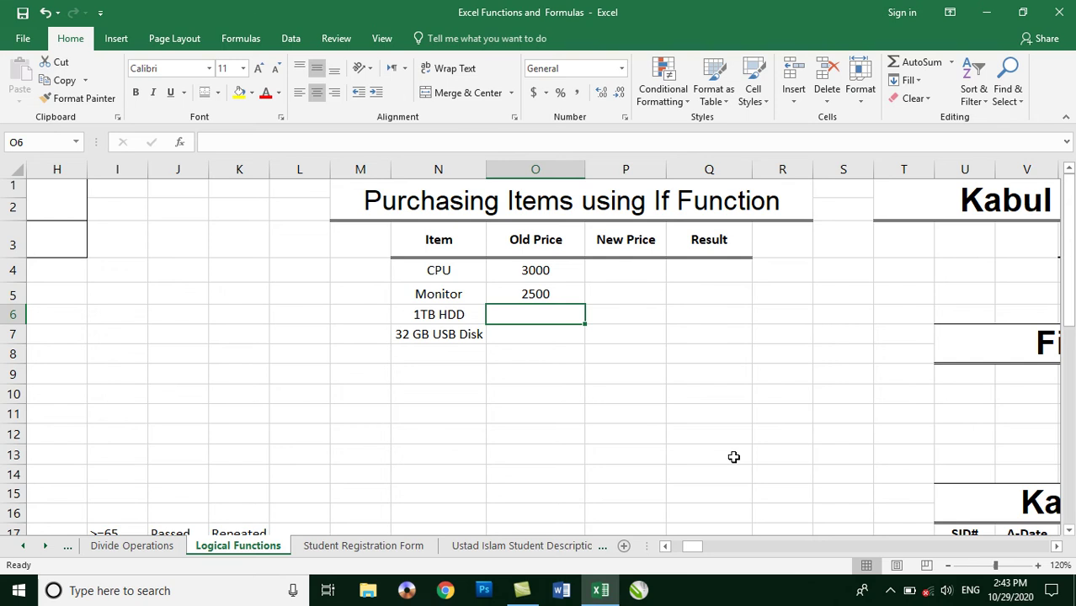
pyautogui.write('2500')
pyautogui.press('Return')
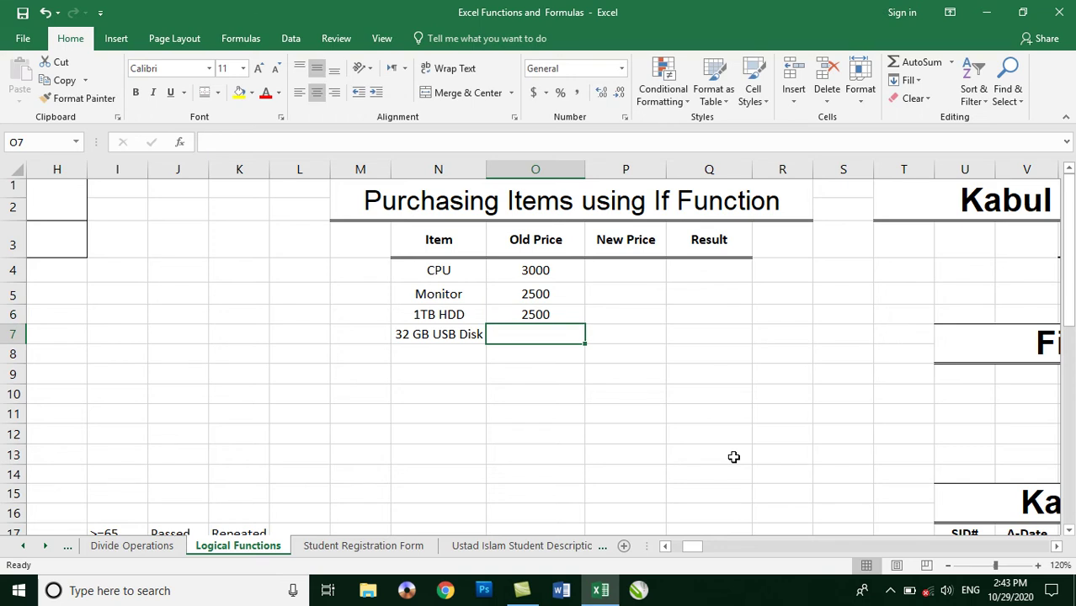
pyautogui.write('500')
pyautogui.press('Return')
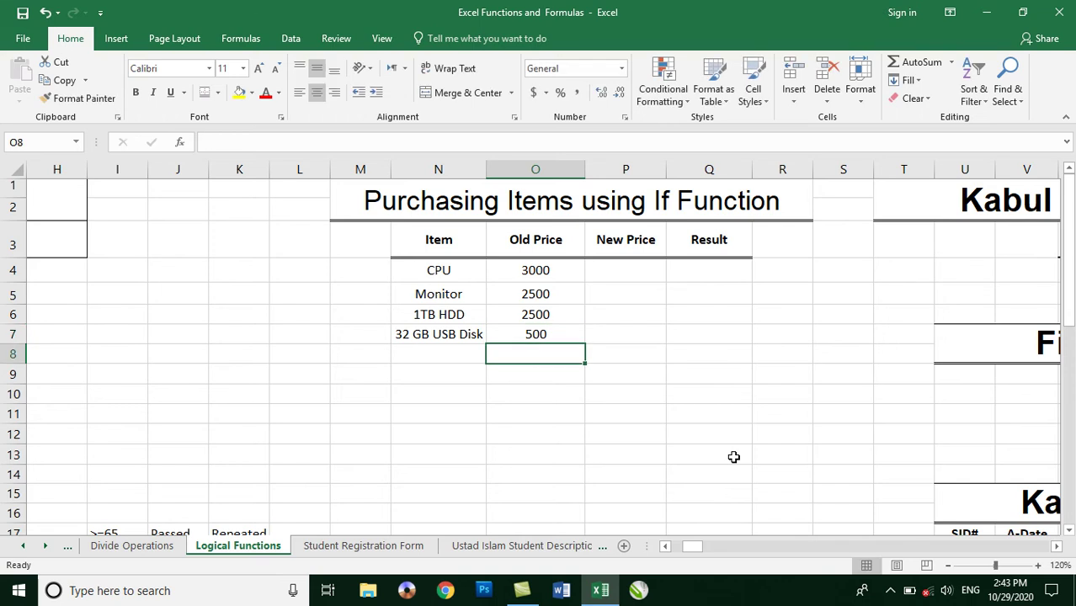
pyautogui.press('Up')
pyautogui.press('Right')
pyautogui.press('Up')
pyautogui.press('Up')
pyautogui.press('Up')
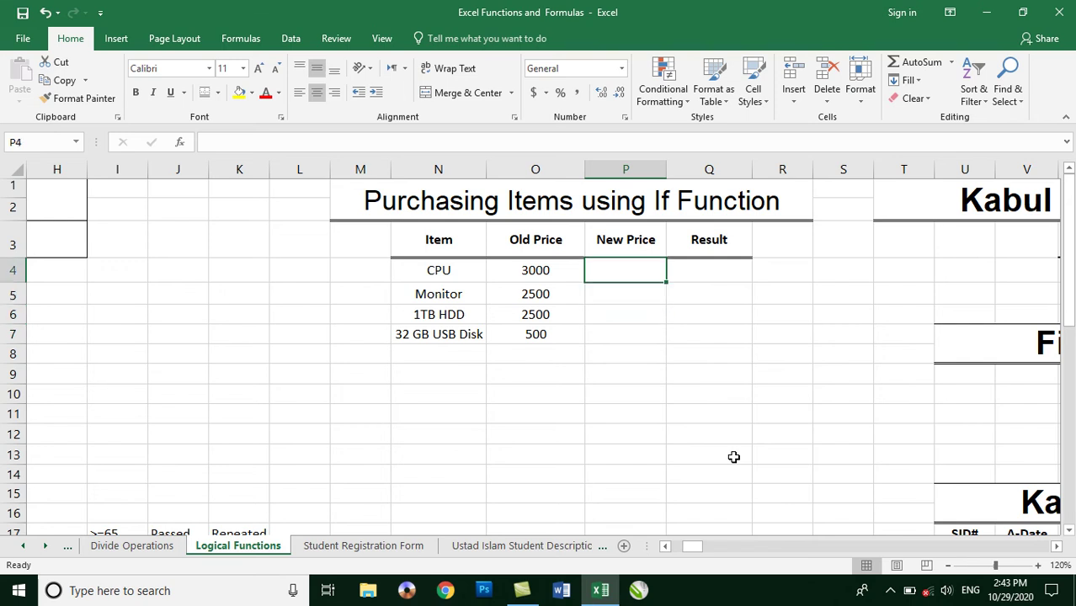
# Enter new prices 3500, 2600, 2800 and 600 in P4:P7.
pyautogui.write('3500')
pyautogui.press('Return')
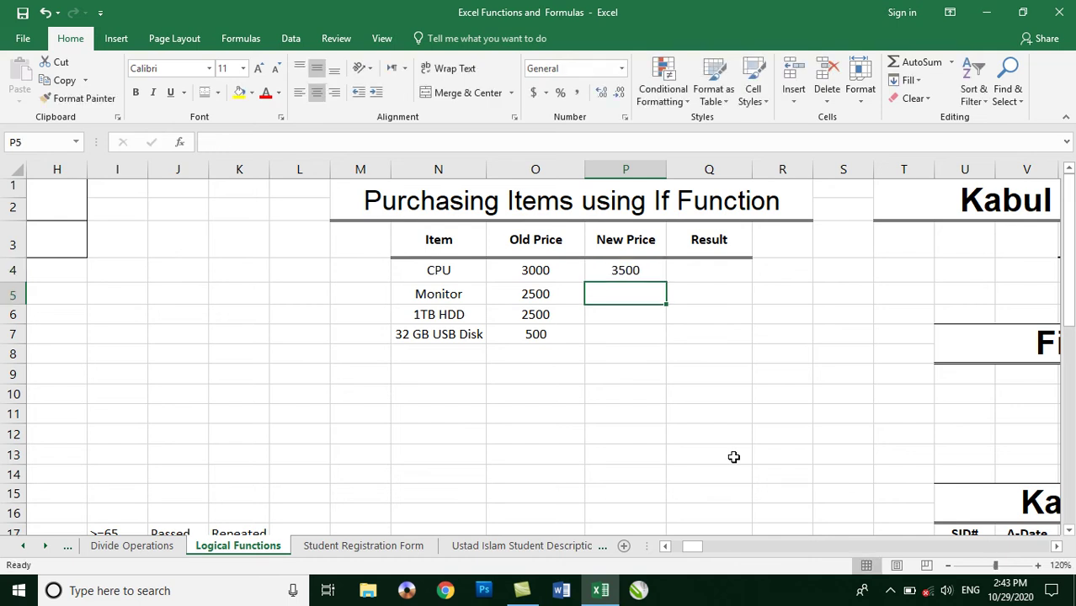
pyautogui.write('2')
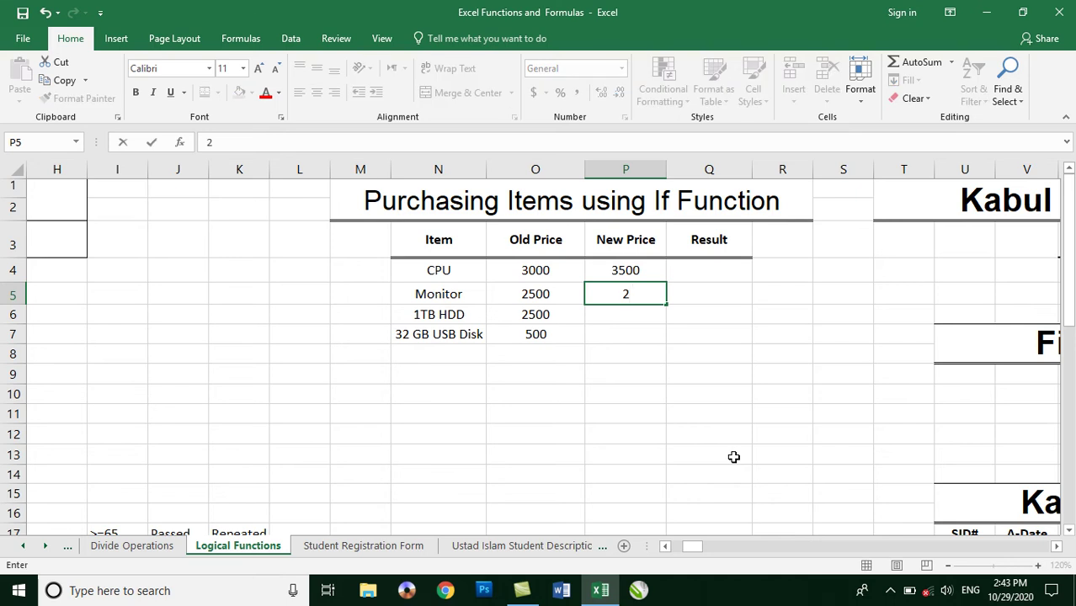
pyautogui.write('600')
pyautogui.press('Return')
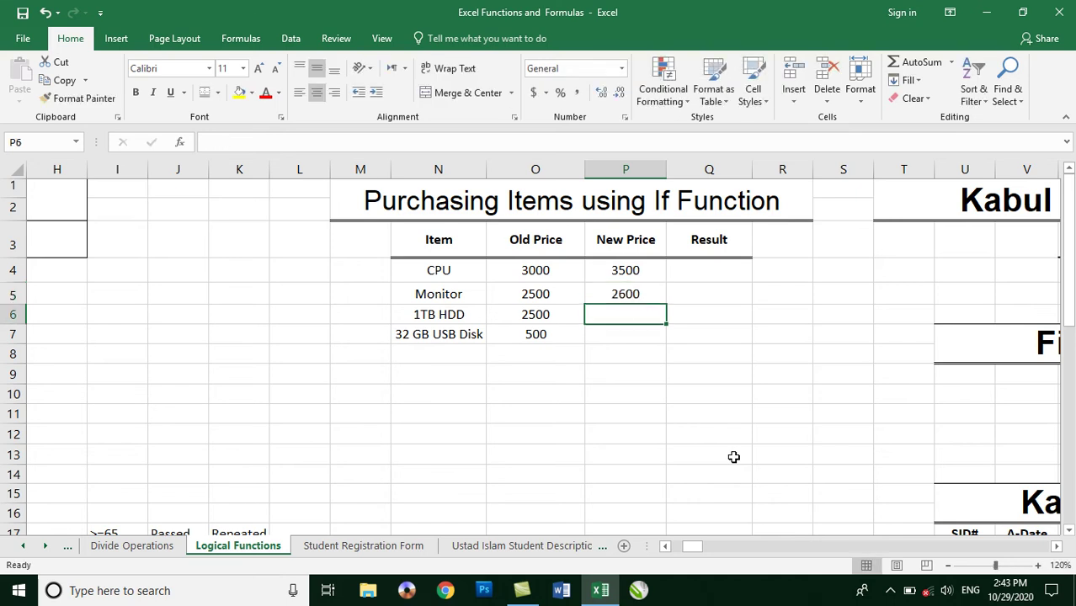
pyautogui.write('2800')
pyautogui.press('Return')
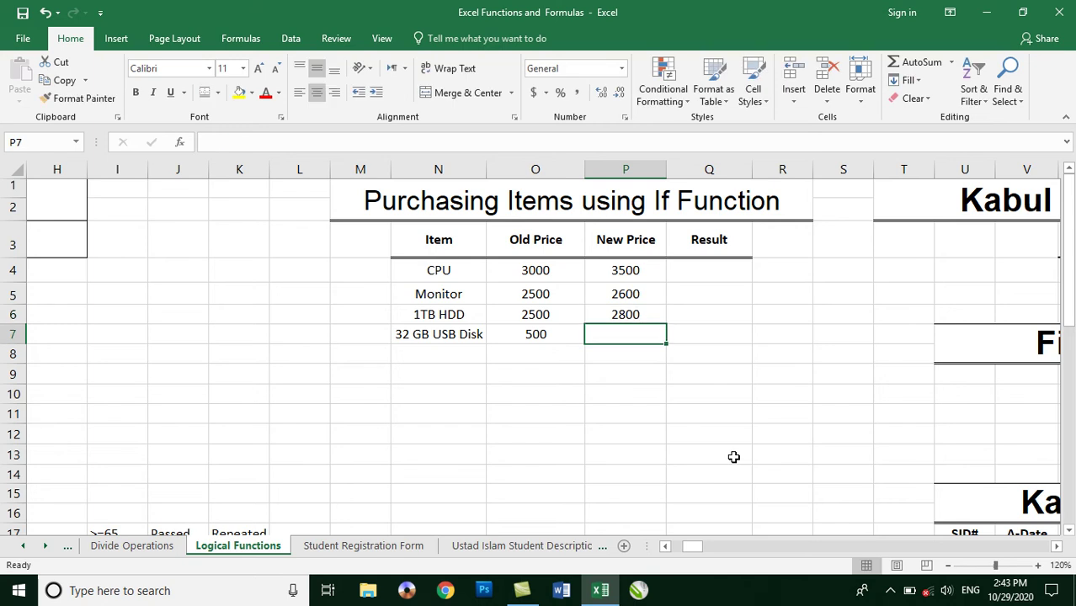
pyautogui.write('600')
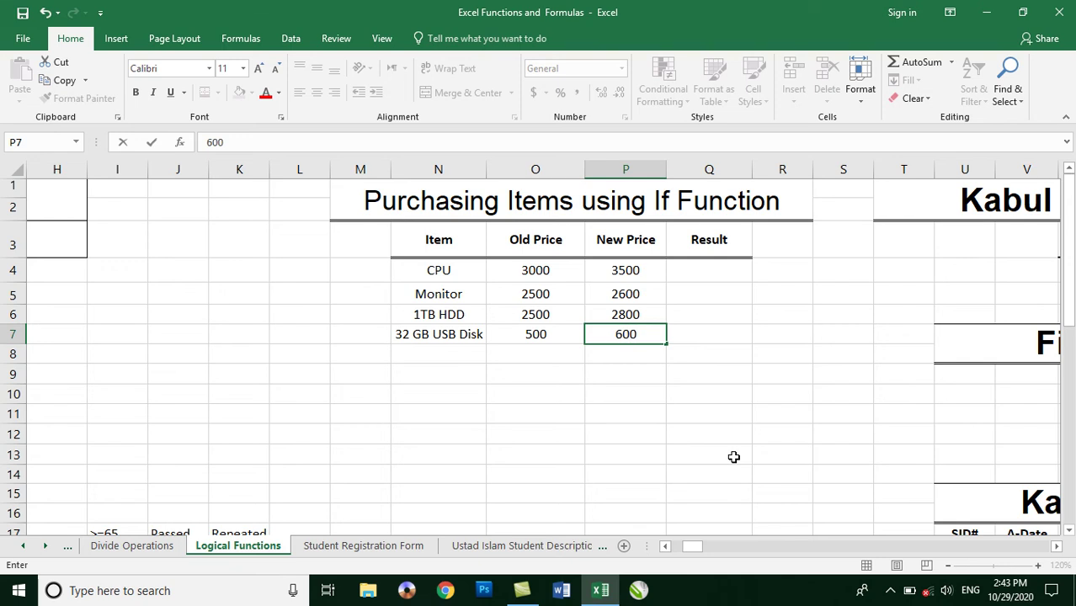
pyautogui.press('Return')
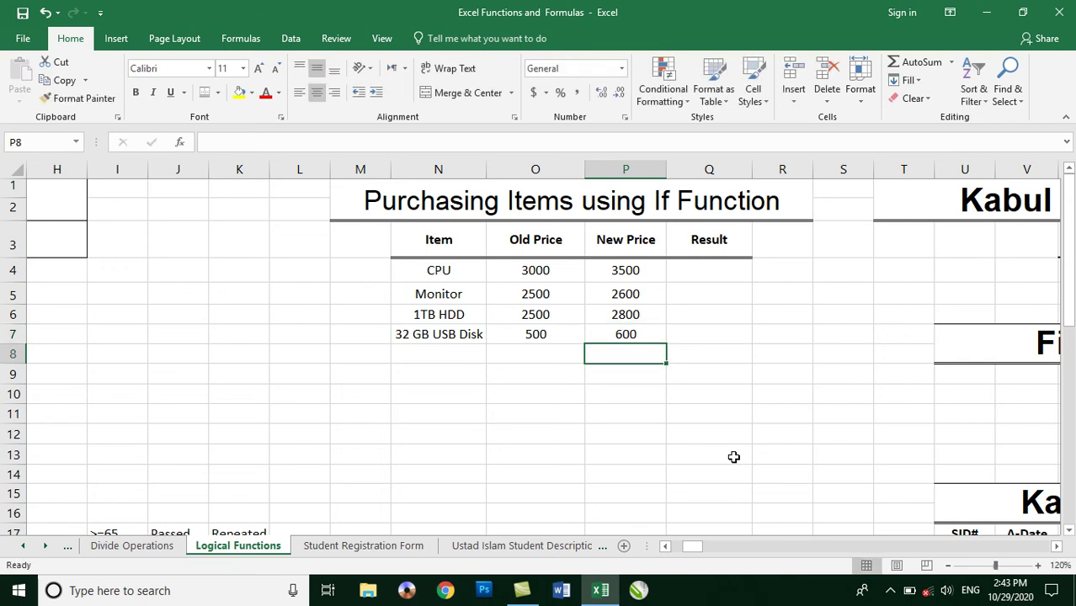
pyautogui.press('Right')
pyautogui.press('Up')
pyautogui.press('Up')
pyautogui.press('Up')
pyautogui.press('Up')
# Start an IF formula with =if( in the CPU's Result cell Q4.
pyautogui.press('Left')
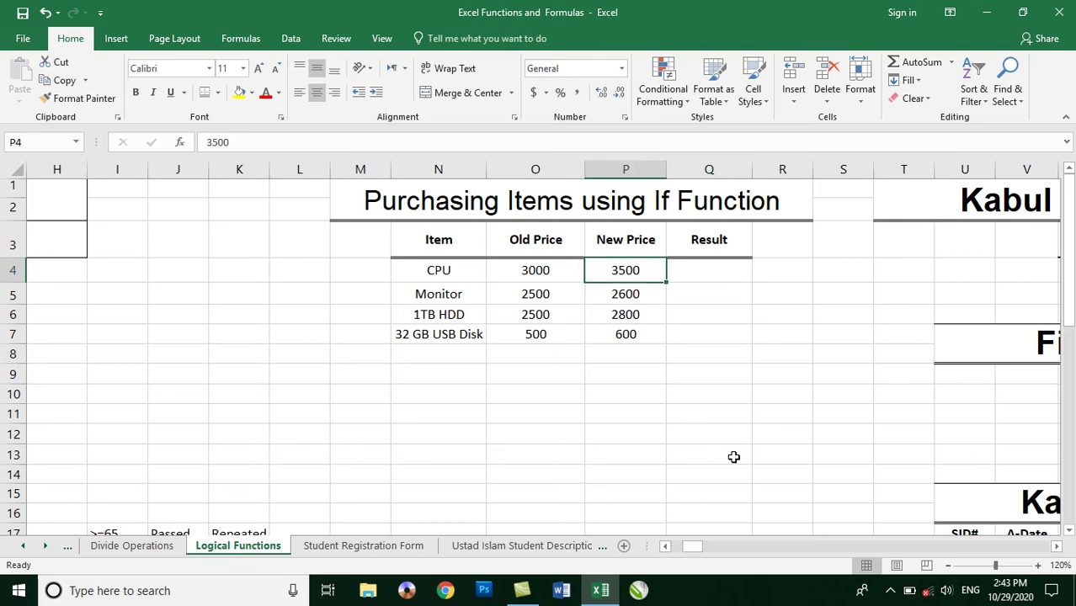
pyautogui.press('Left')
pyautogui.press('Left')
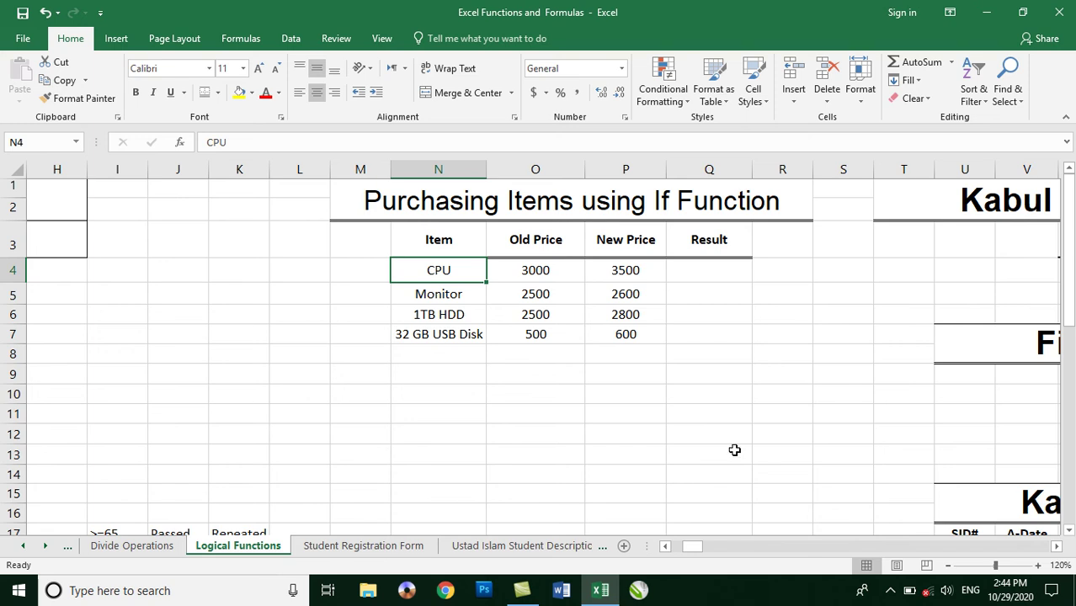
pyautogui.click(707, 267)
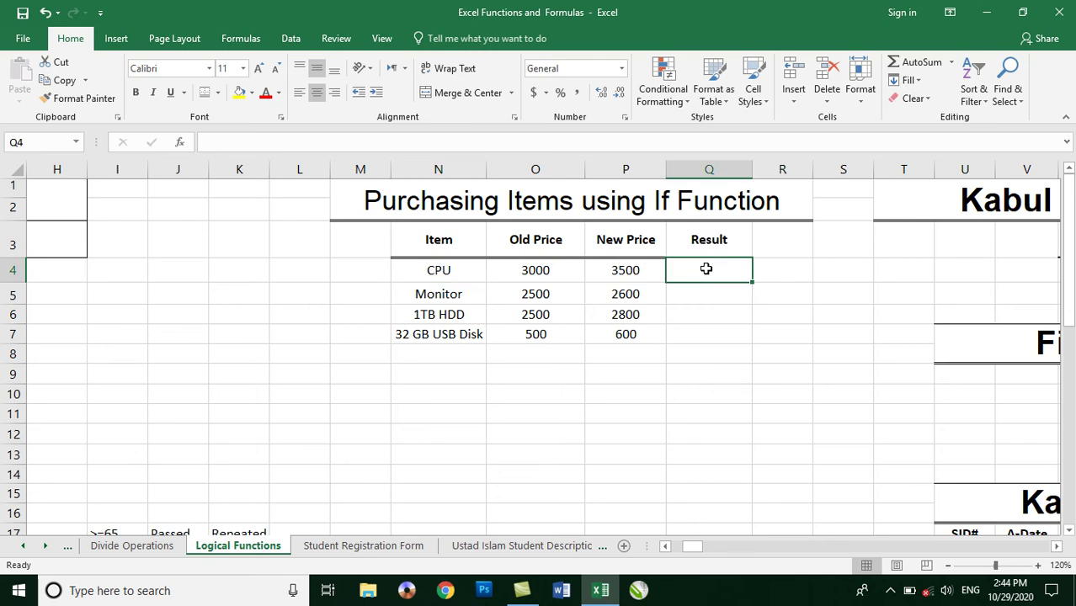
pyautogui.write('=')
pyautogui.write('if(')
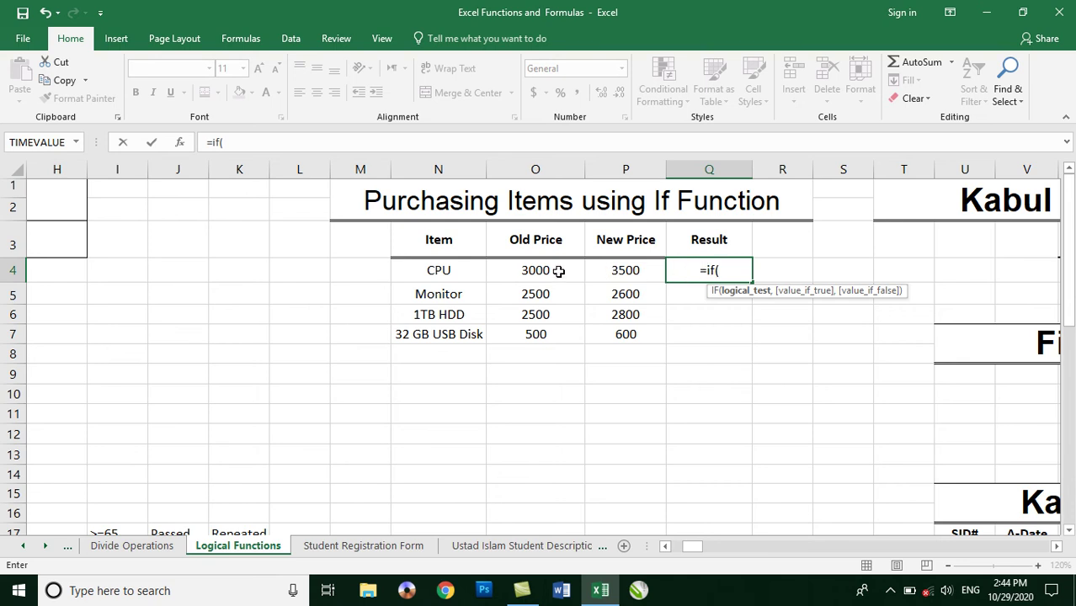
# Enter the logical test P4-O4<=500 in the Q4 formula.
pyautogui.click(609, 271)
pyautogui.write('-')
pyautogui.click(531, 269)
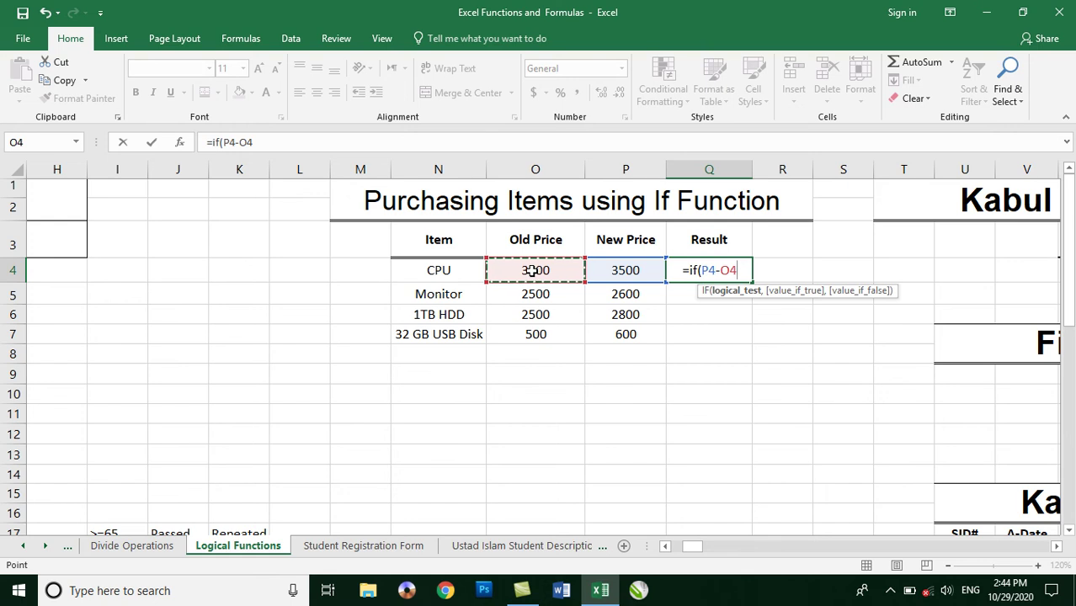
pyautogui.write('<=')
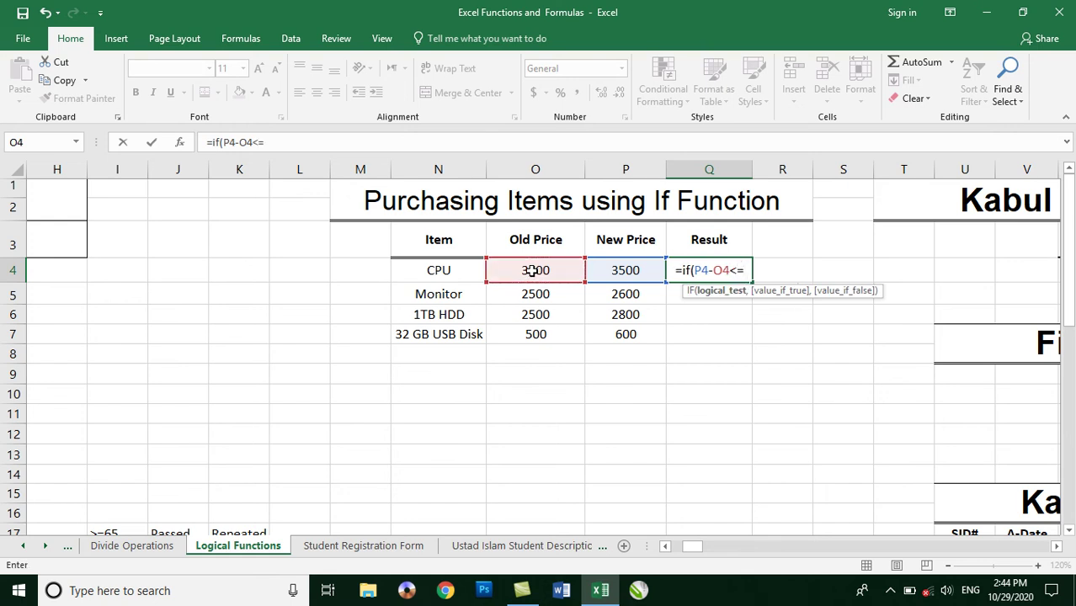
pyautogui.write('500')
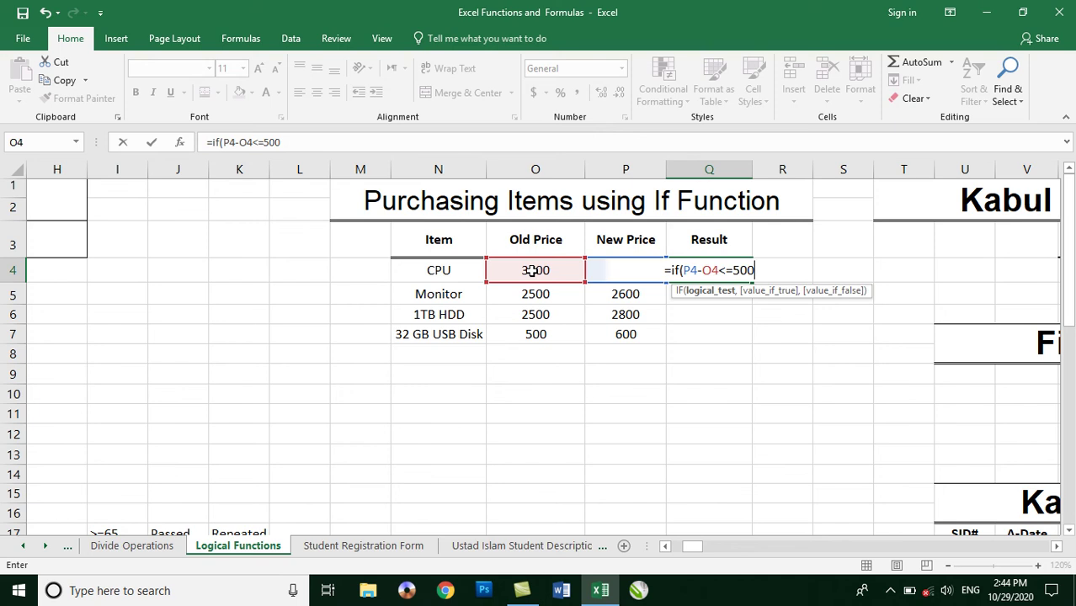
pyautogui.press('Home')
pyautogui.press('Right')
pyautogui.press('Right')
pyautogui.press('Right')
pyautogui.hotkey('shift', 'Right')
pyautogui.hotkey('shift', 'Right')
pyautogui.hotkey('shift', 'Right')
pyautogui.hotkey('shift', 'Right')
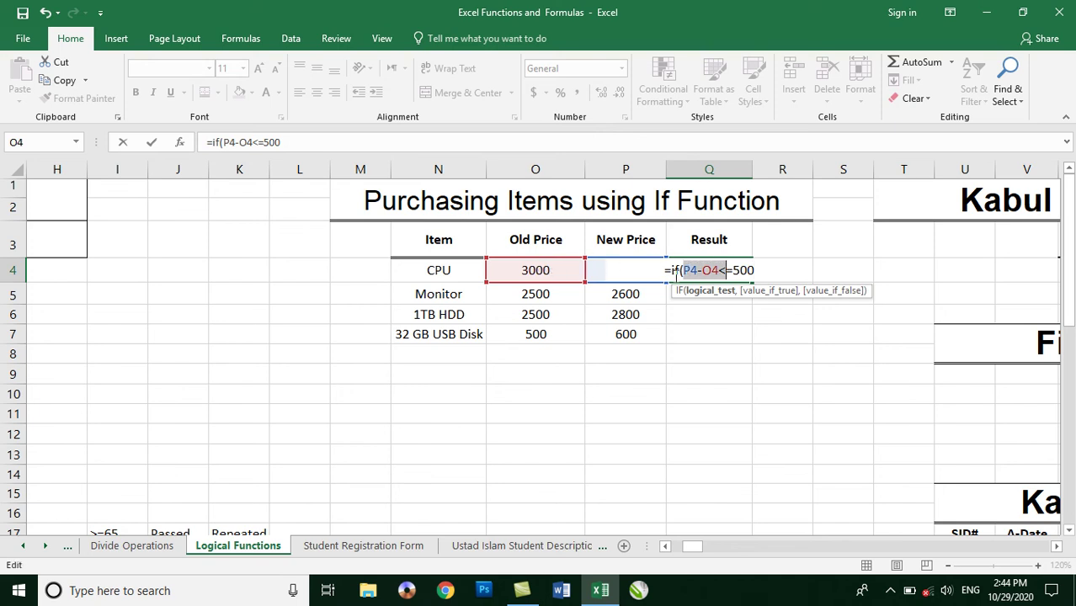
pyautogui.click(722, 270)
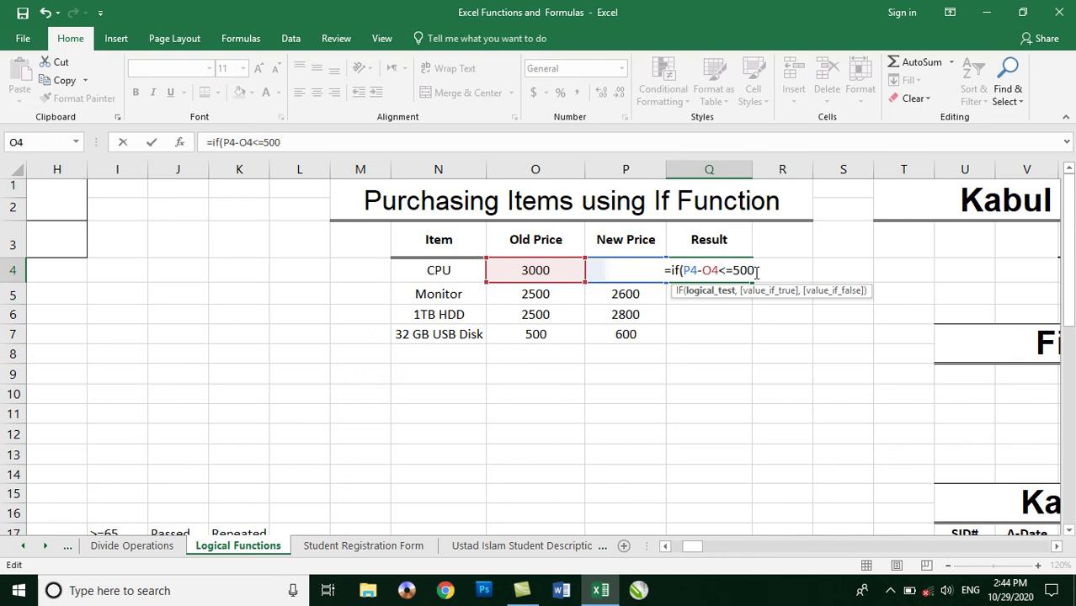
# Complete the formula with "Please Purchase" and "Leave it" as results and commit it.
pyautogui.write(',')
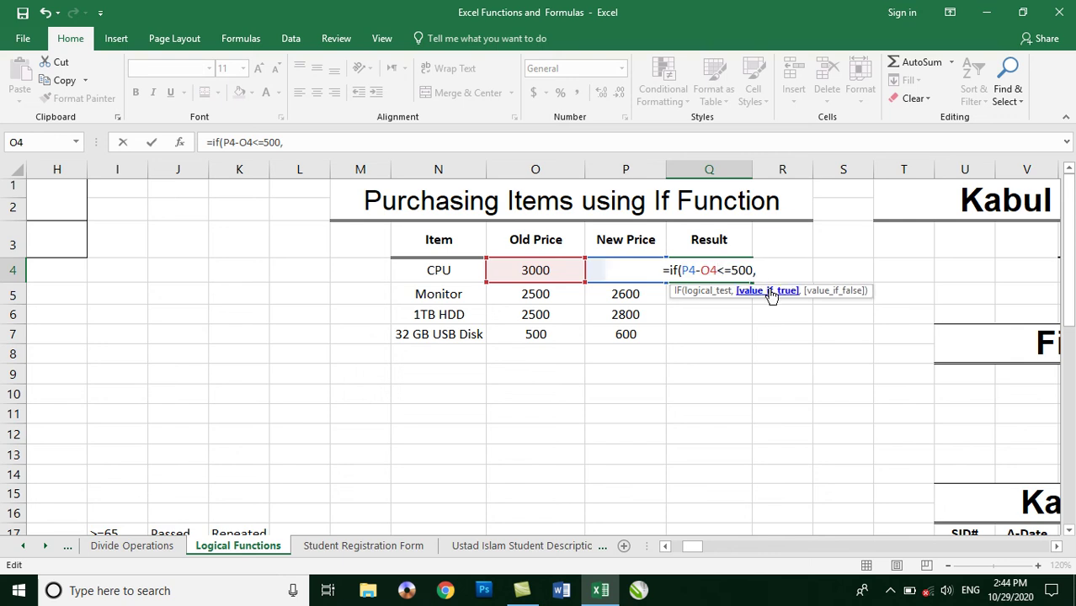
pyautogui.write('"')
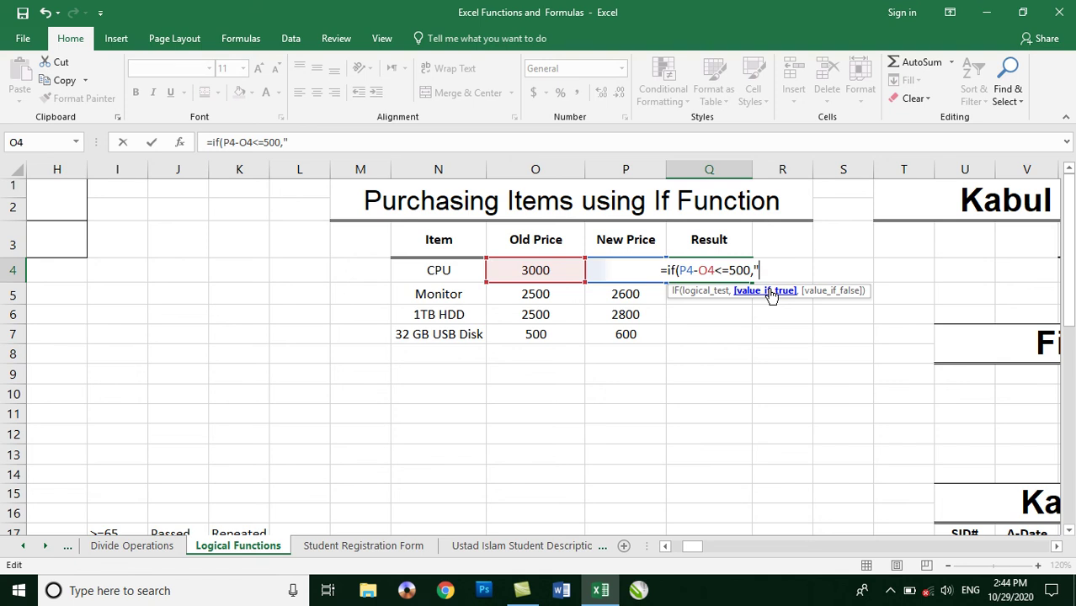
pyautogui.write('Buy ')
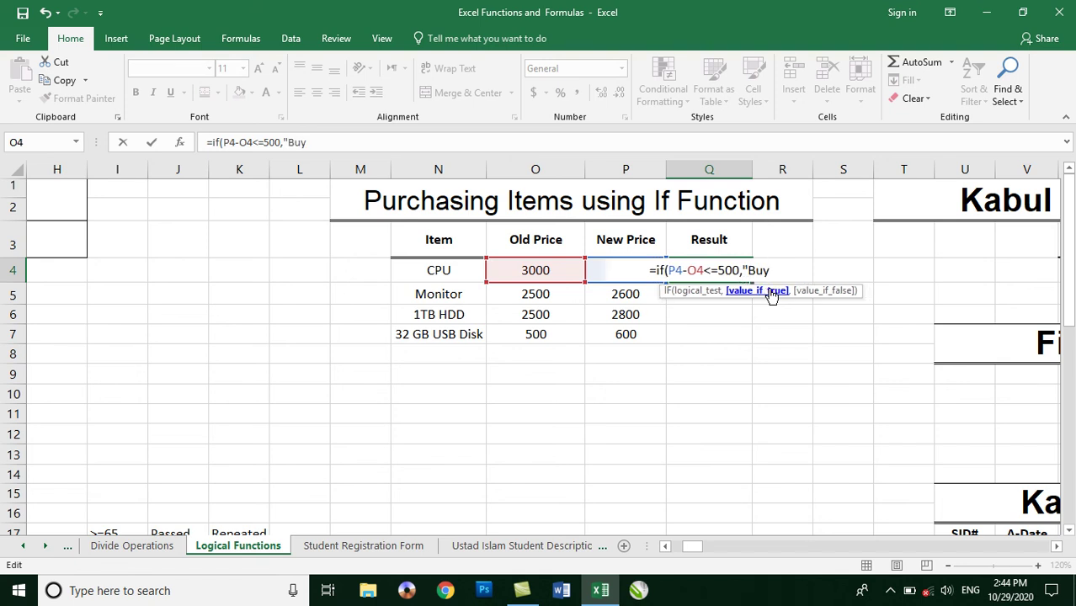
pyautogui.write('It')
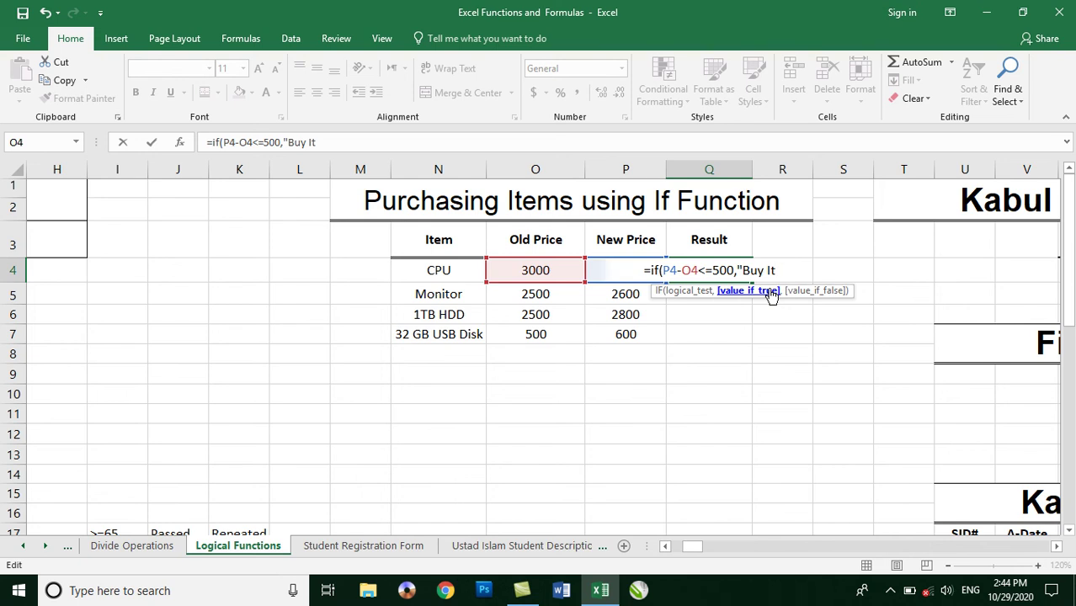
pyautogui.press('BackSpace')
pyautogui.press('BackSpace')
pyautogui.press('BackSpace')
pyautogui.press('BackSpace')
pyautogui.press('BackSpace')
pyautogui.press('BackSpace')
pyautogui.press('BackSpace')
pyautogui.write('"Please Purchase","')
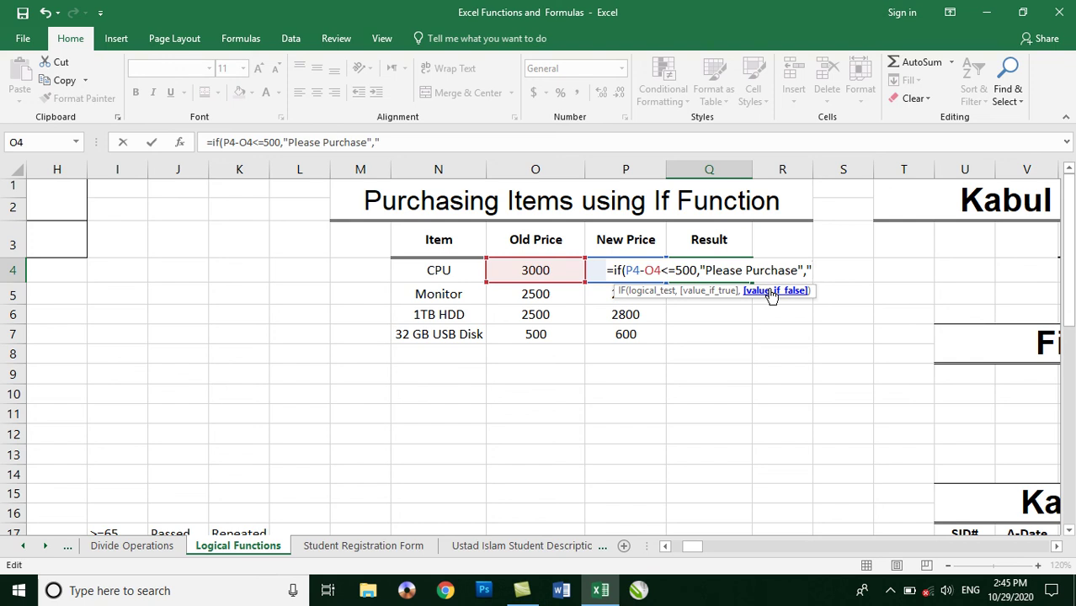
pyautogui.write('Leave it"')
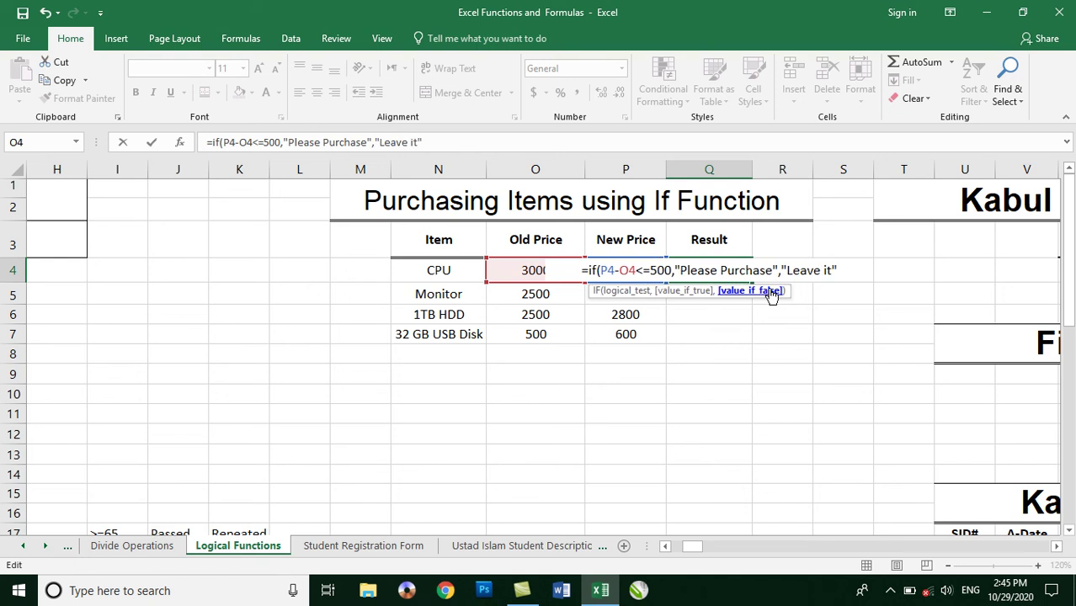
pyautogui.write(')')
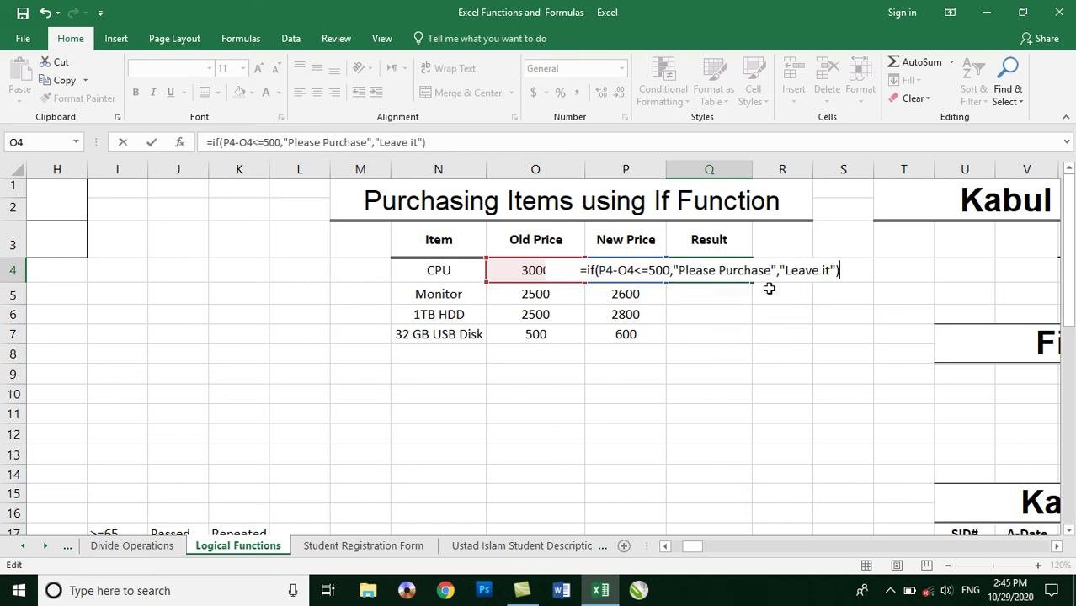
pyautogui.press('Return')
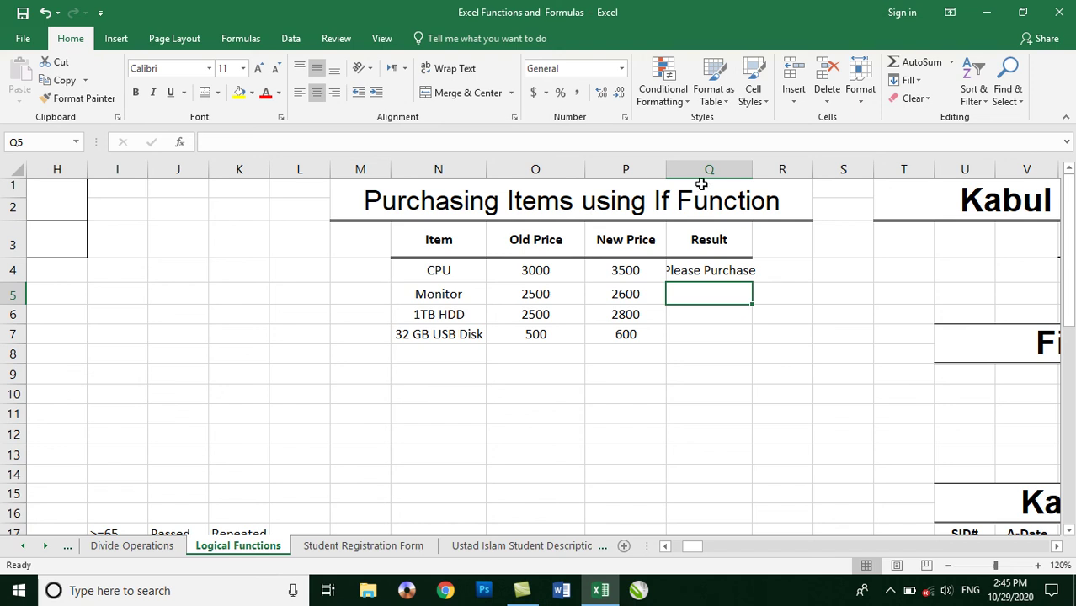
# Widen column Q to fit Please Purchase and check the CPU's old and new prices.
pyautogui.moveTo(755, 169); pyautogui.dragTo(770, 163)
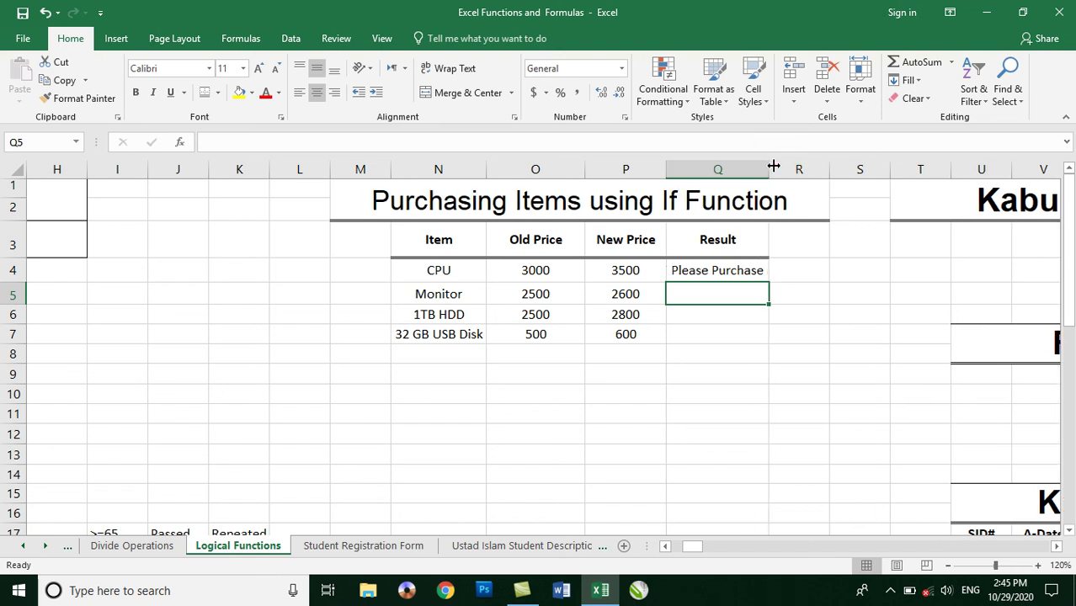
pyautogui.click(528, 271)
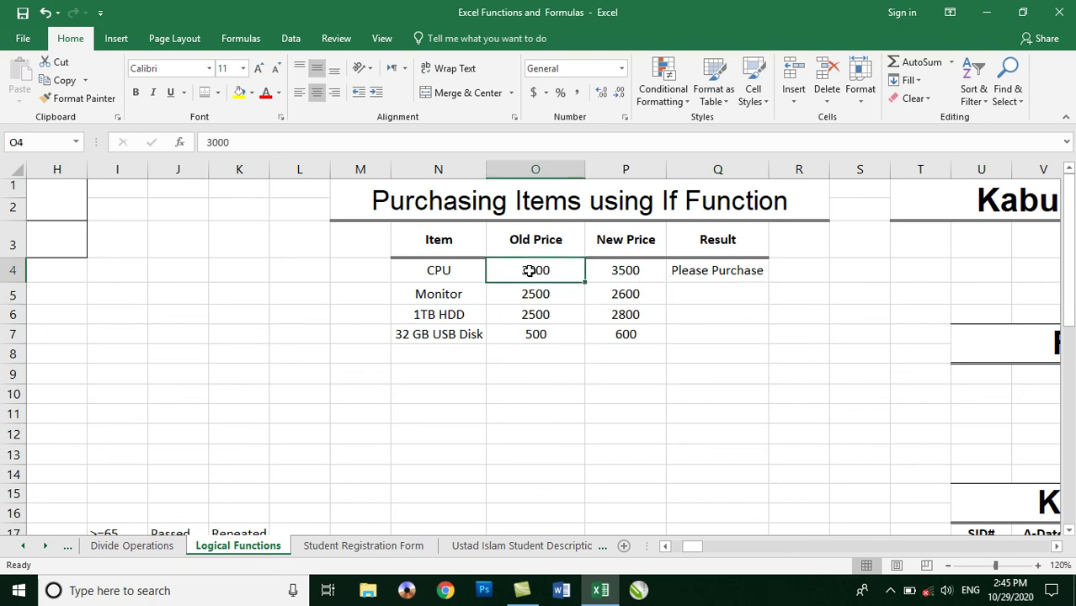
pyautogui.click(598, 270)
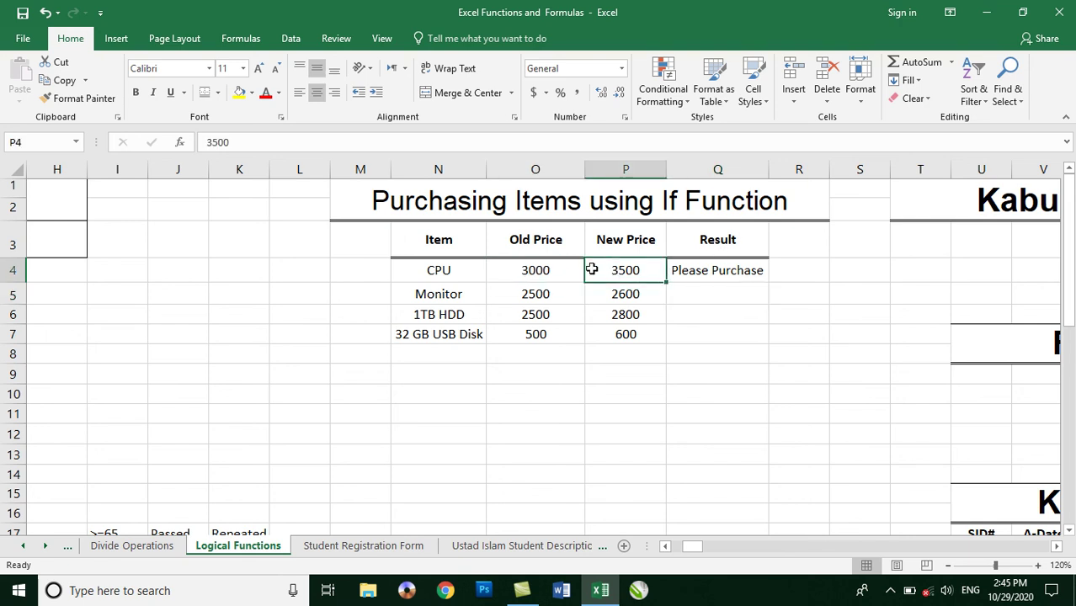
pyautogui.click(554, 268)
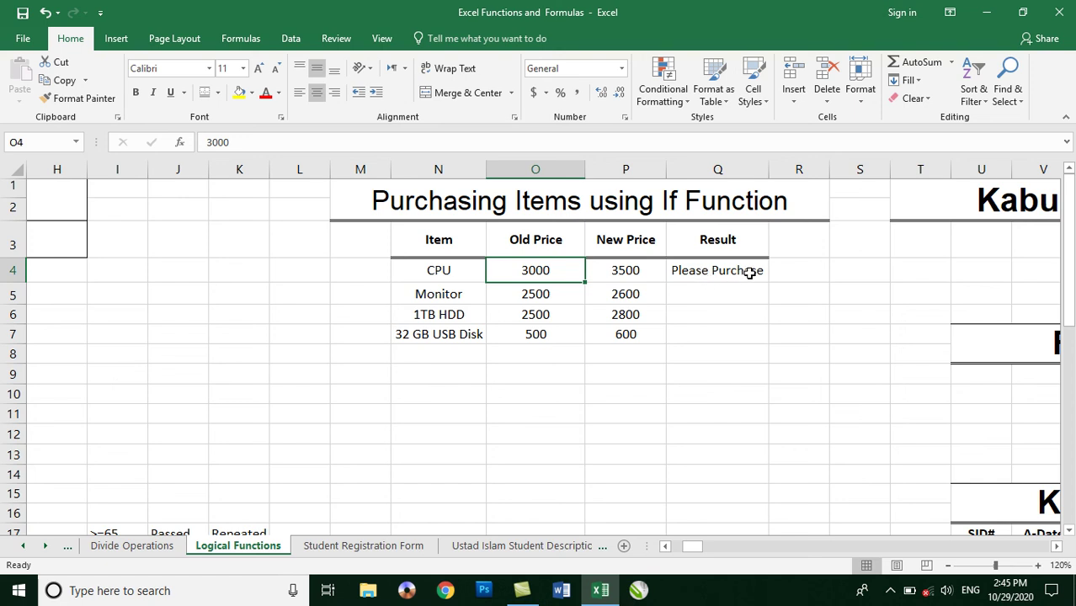
# Fill the Q4 IF formula down to Q7 and check the copy in Q5.
pyautogui.click(748, 272)
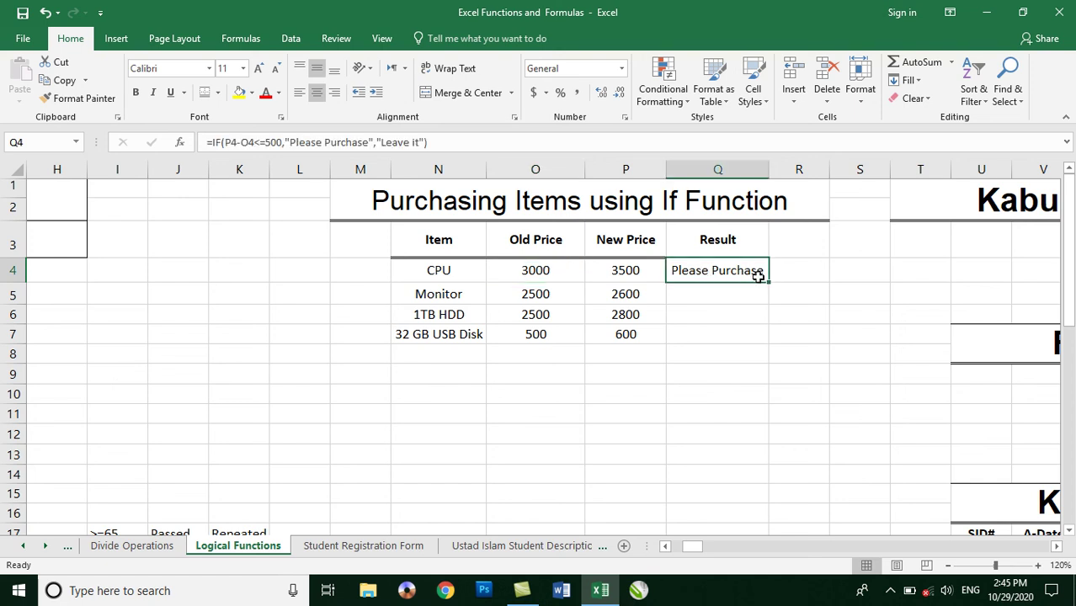
pyautogui.moveTo(769, 282); pyautogui.dragTo(769, 318)
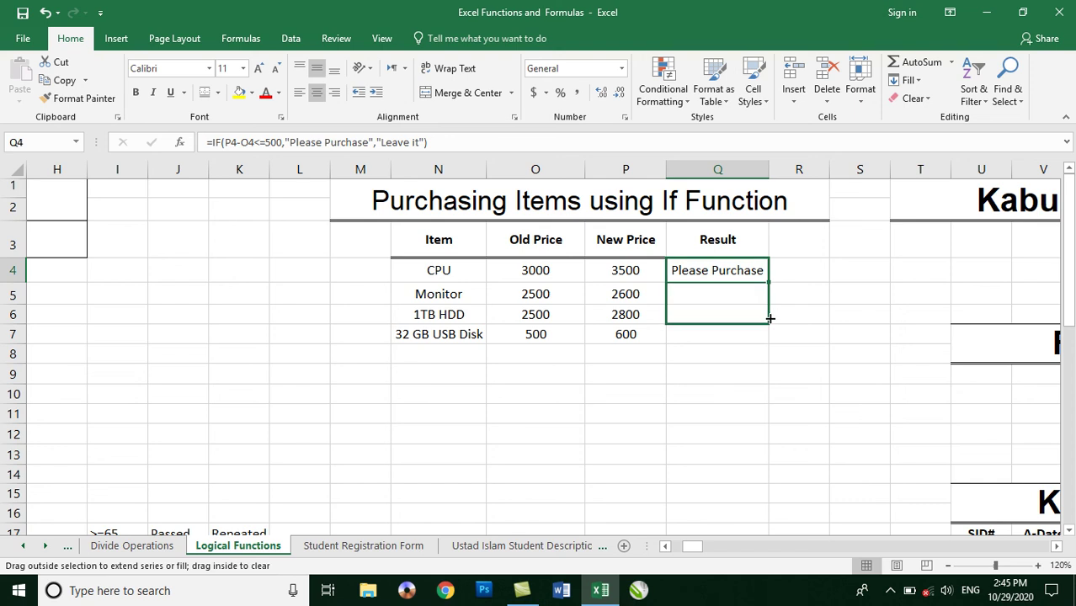
pyautogui.moveTo(769, 318); pyautogui.dragTo(770, 337)
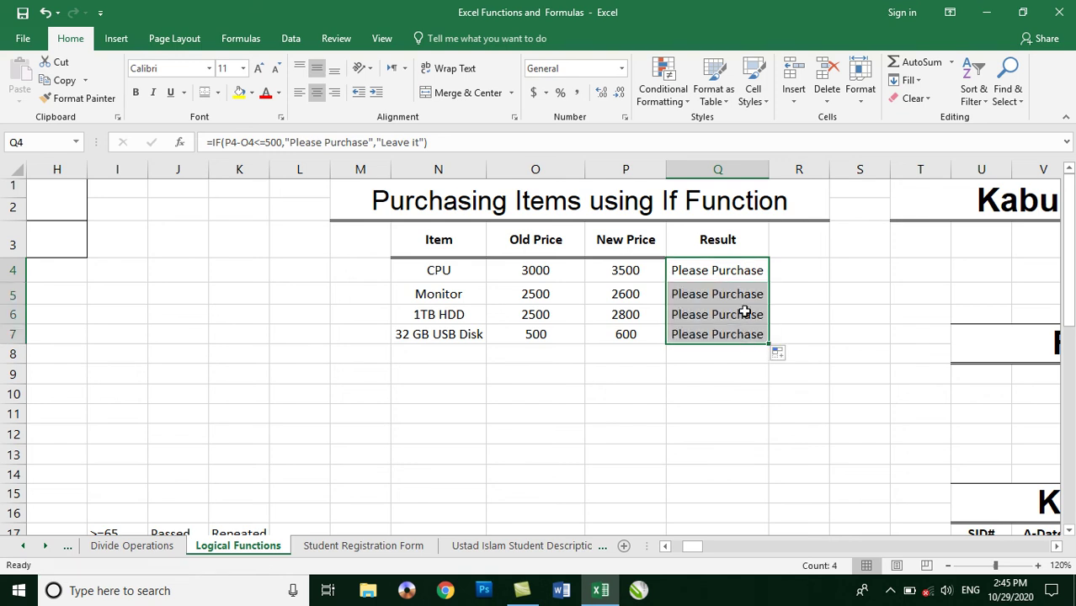
pyautogui.click(709, 291)
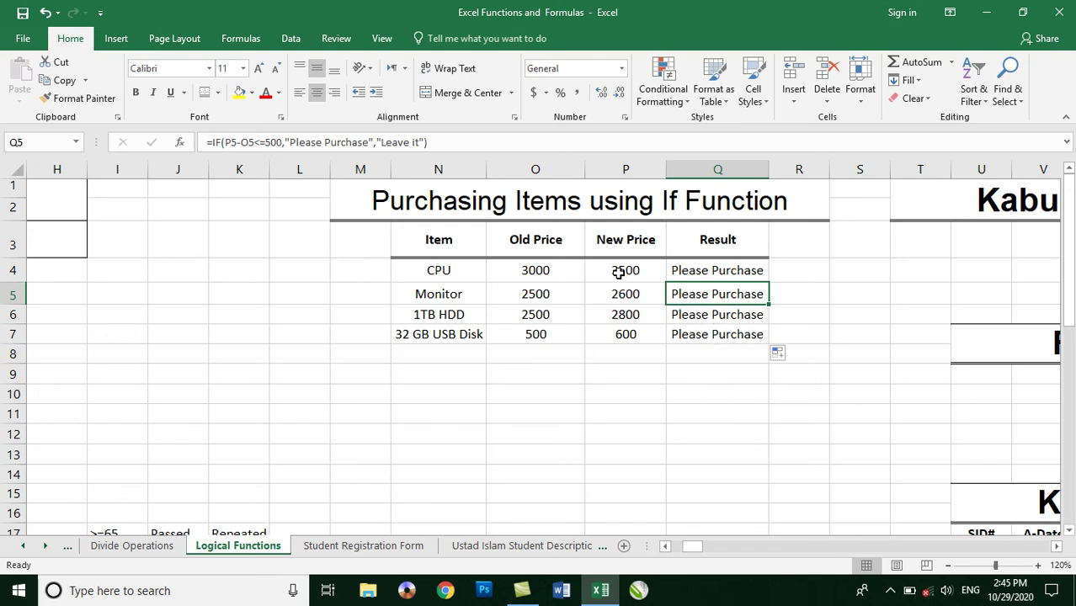
# Change the CPU's new price to 3800 and the Monitor's to 3200.
pyautogui.click(619, 270)
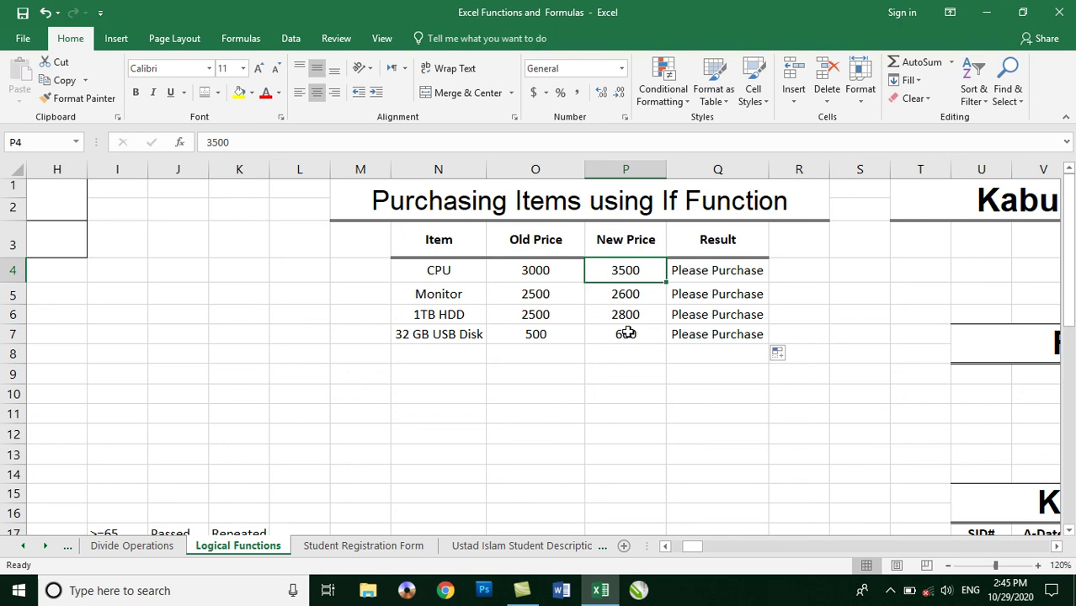
pyautogui.write('3800')
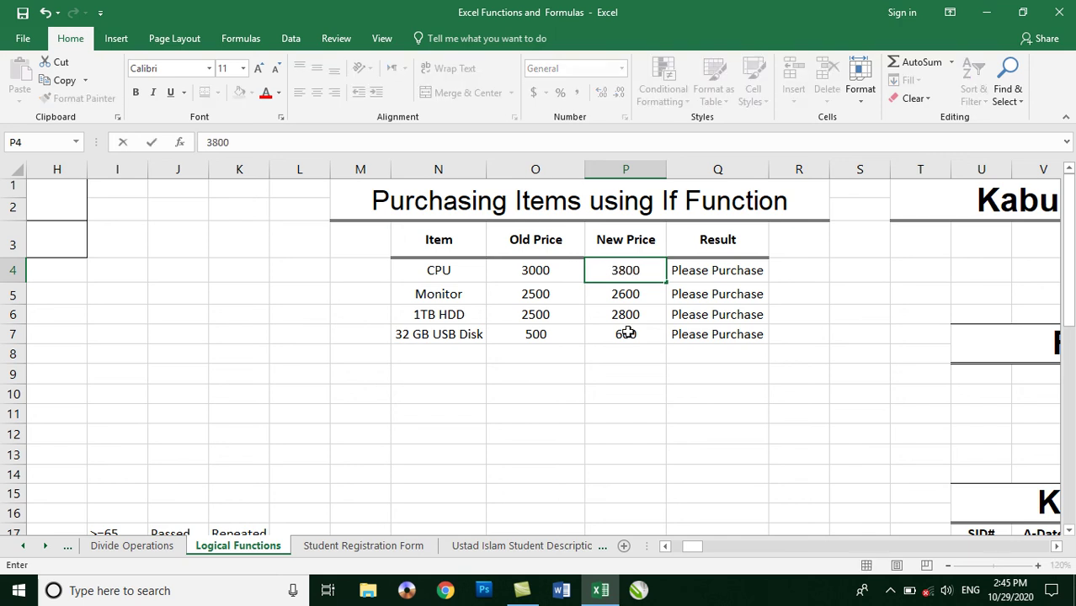
pyautogui.press('Return')
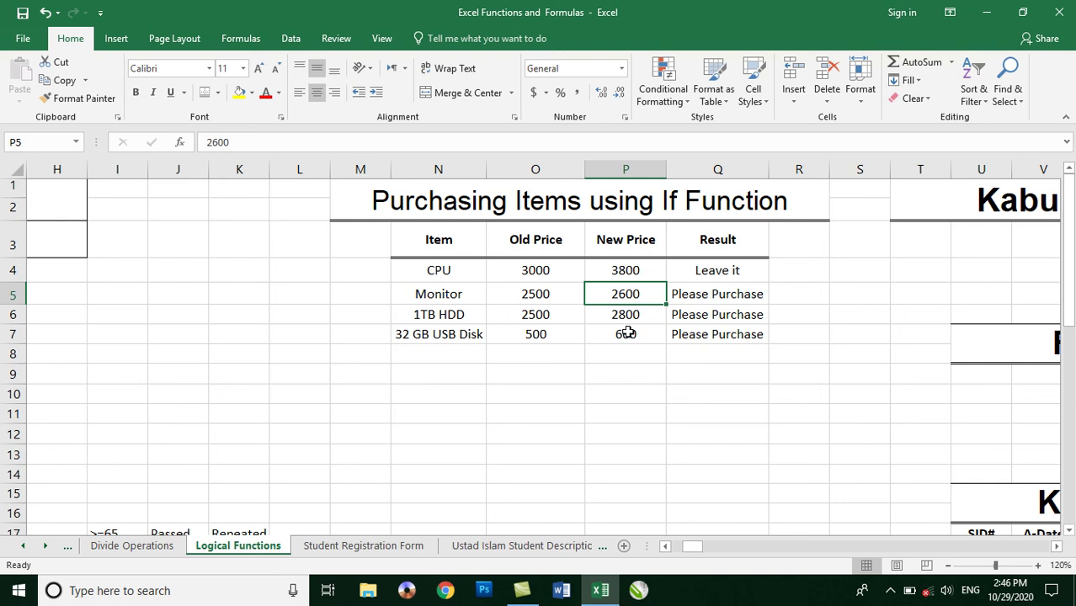
pyautogui.write('3200')
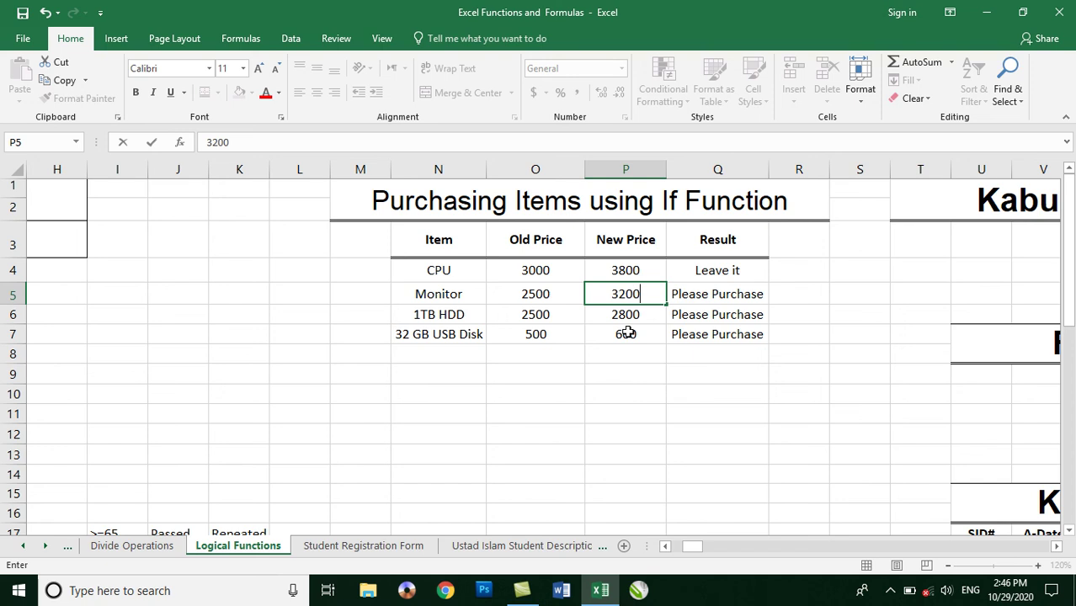
pyautogui.press('Return')
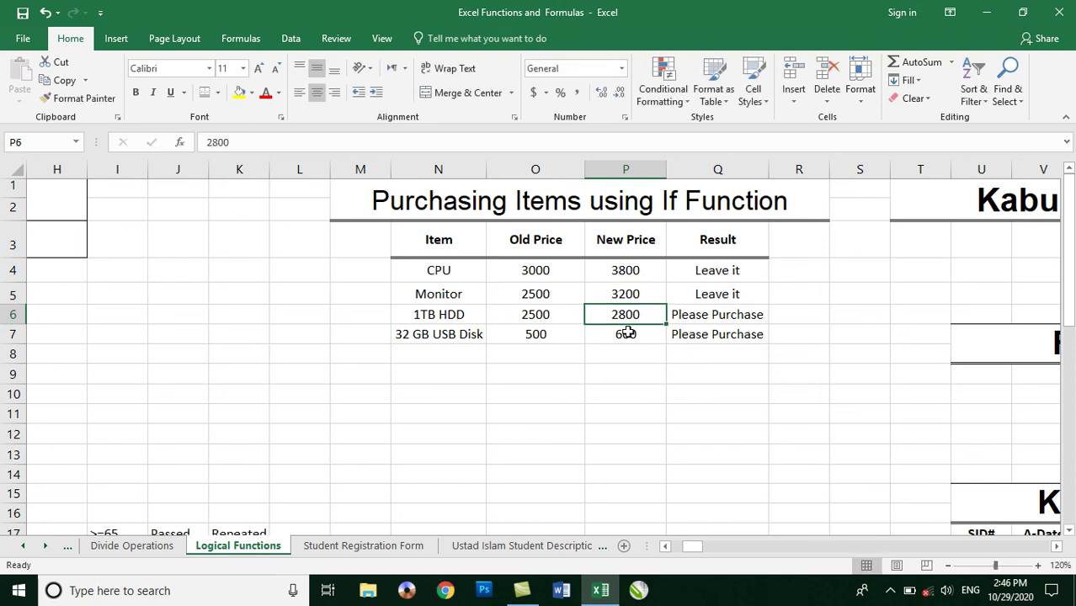
pyautogui.click(552, 297)
pyautogui.click(607, 319)
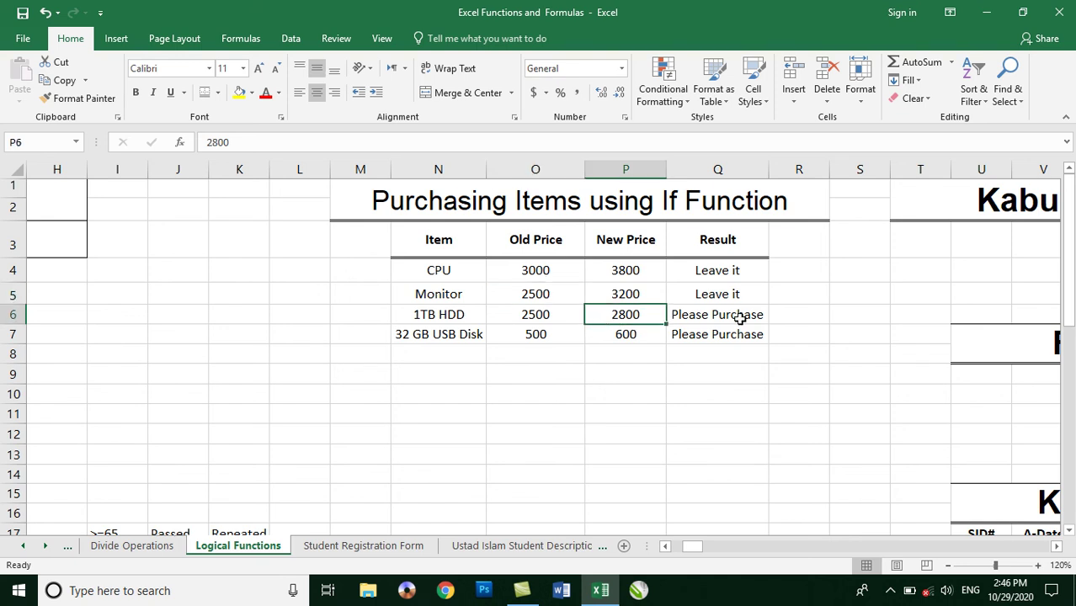